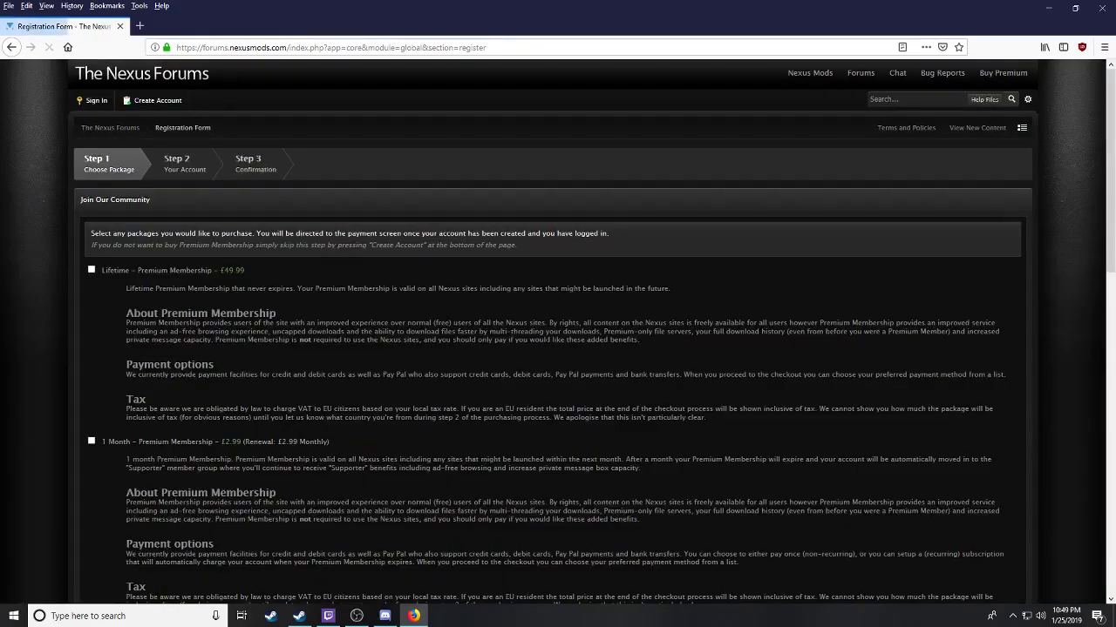
Step: Skip the premium packages and continue to create a free forum account
{"action": "scroll", "coordinate": [555, 344], "scroll_direction": "down", "scroll_amount": 10}
{"action": "scroll", "coordinate": [139, 462], "scroll_direction": "down", "scroll_amount": 5}
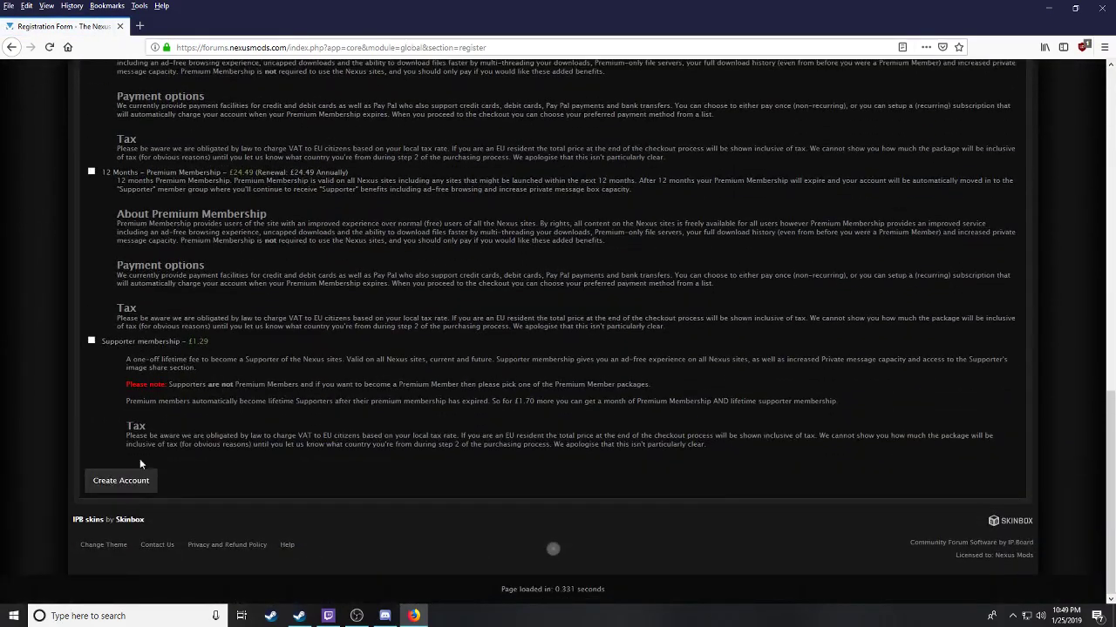
{"action": "left_click", "coordinate": [114, 490]}
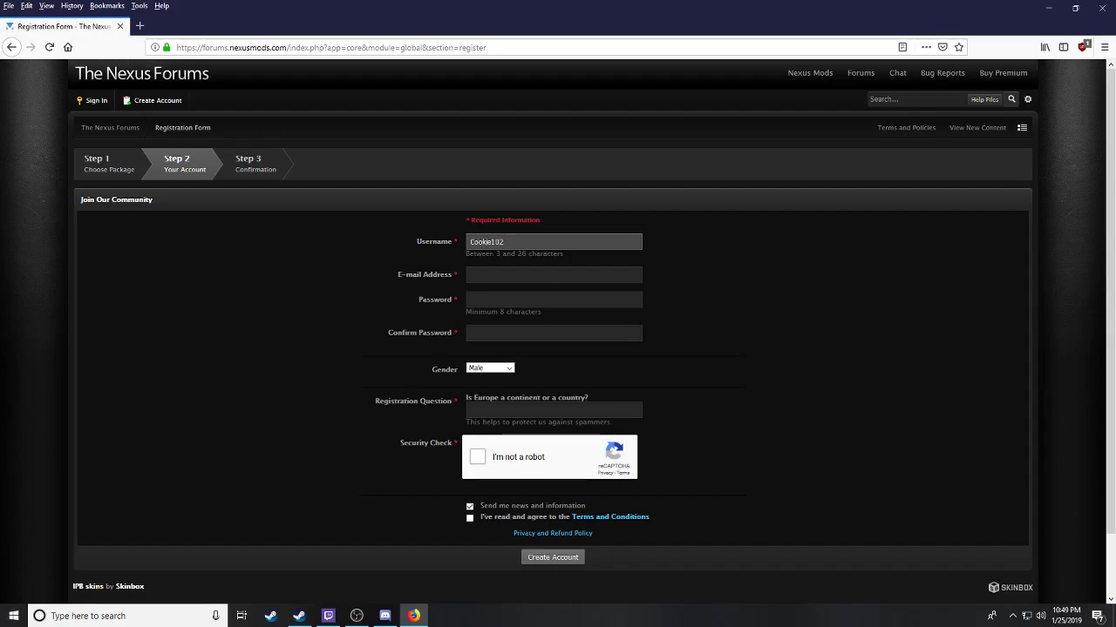
Step: Enter the account e-mail address and the password in both password fields
{"action": "left_click", "coordinate": [494, 282]}
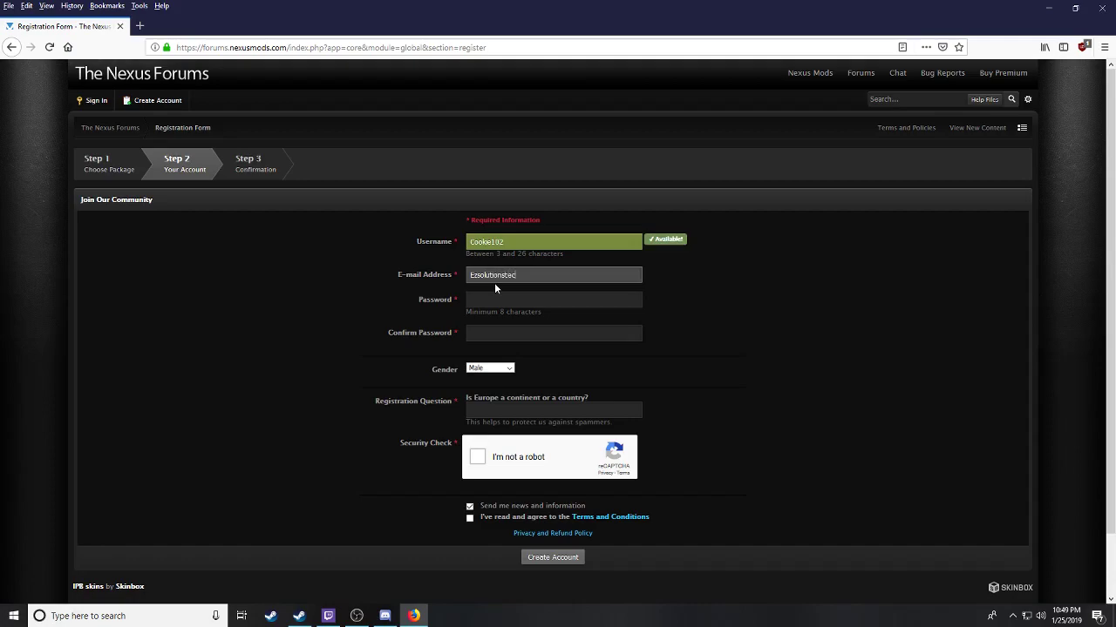
{"action": "key", "text": "Tab"}
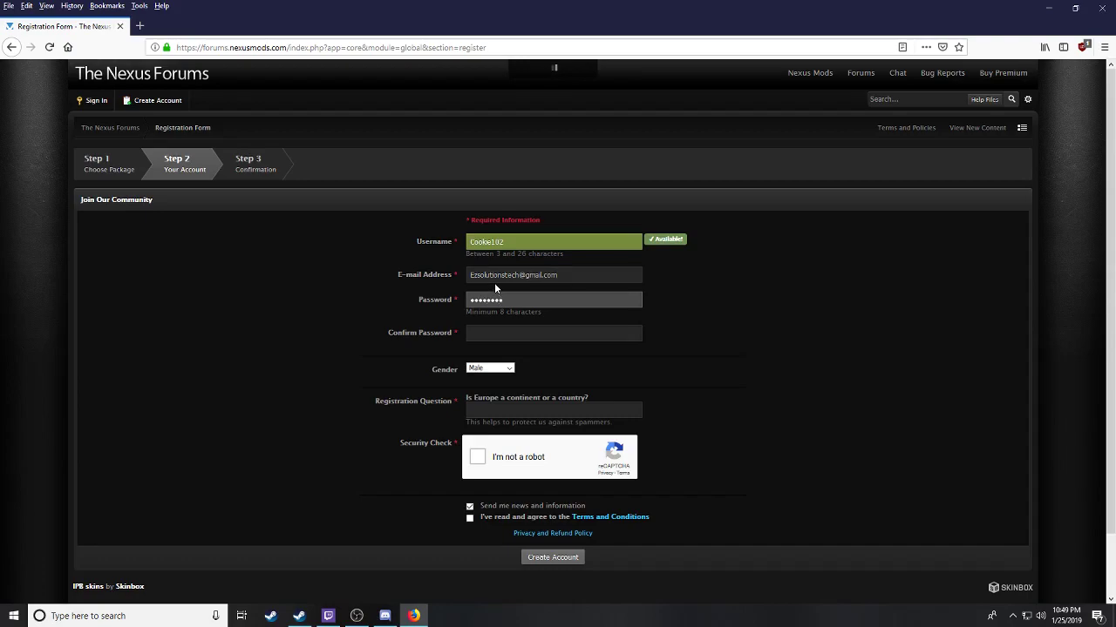
{"action": "key", "text": "Tab"}
{"action": "type", "text": "•"}
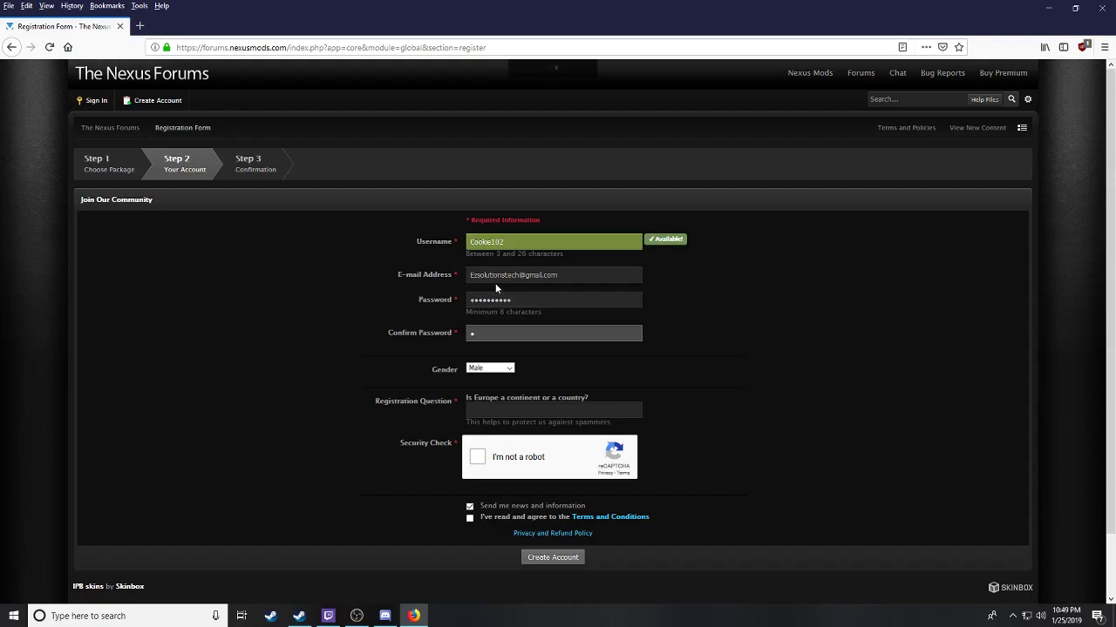
{"action": "type", "text": "••••••"}
{"action": "left_click", "coordinate": [494, 406]}
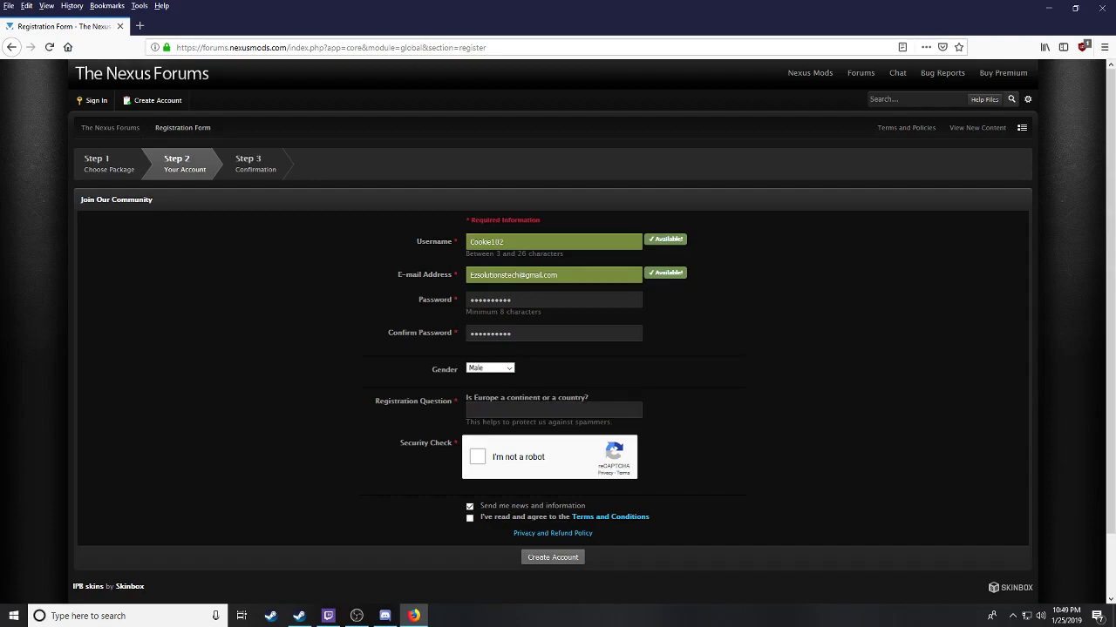
Step: Paste 'country' as the registration answer, tick reCAPTCHA and Terms, and submit
{"action": "right_click", "coordinate": [560, 397]}
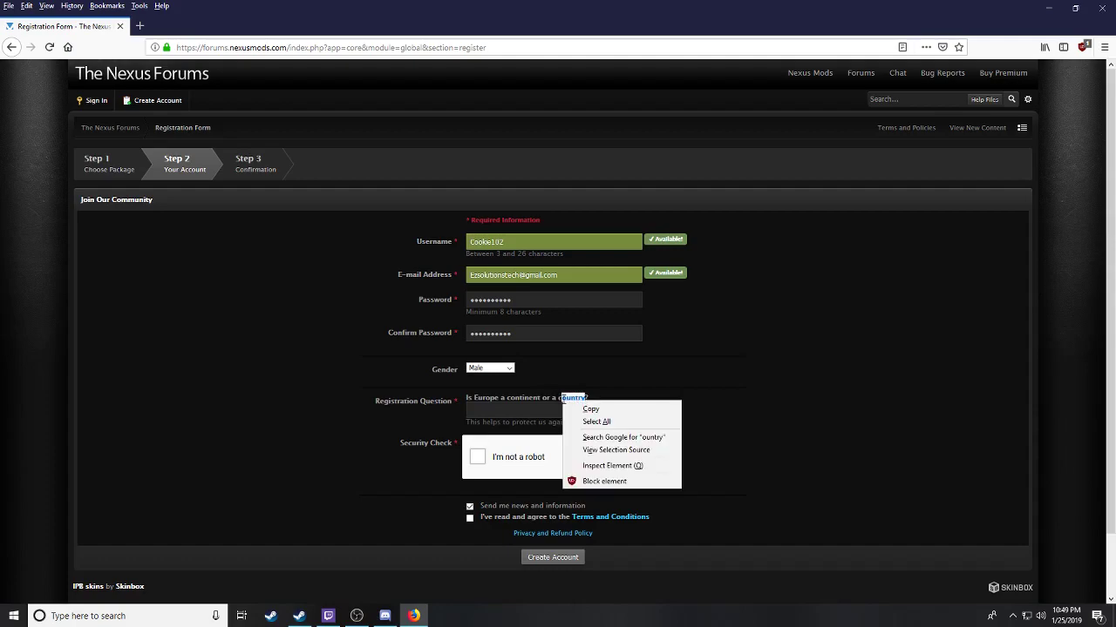
{"action": "left_click", "coordinate": [582, 406]}
{"action": "left_click_drag", "start_coordinate": [558, 398], "coordinate": [586, 399]}
{"action": "right_click", "coordinate": [586, 398]}
{"action": "left_click", "coordinate": [597, 406]}
{"action": "right_click", "coordinate": [526, 416]}
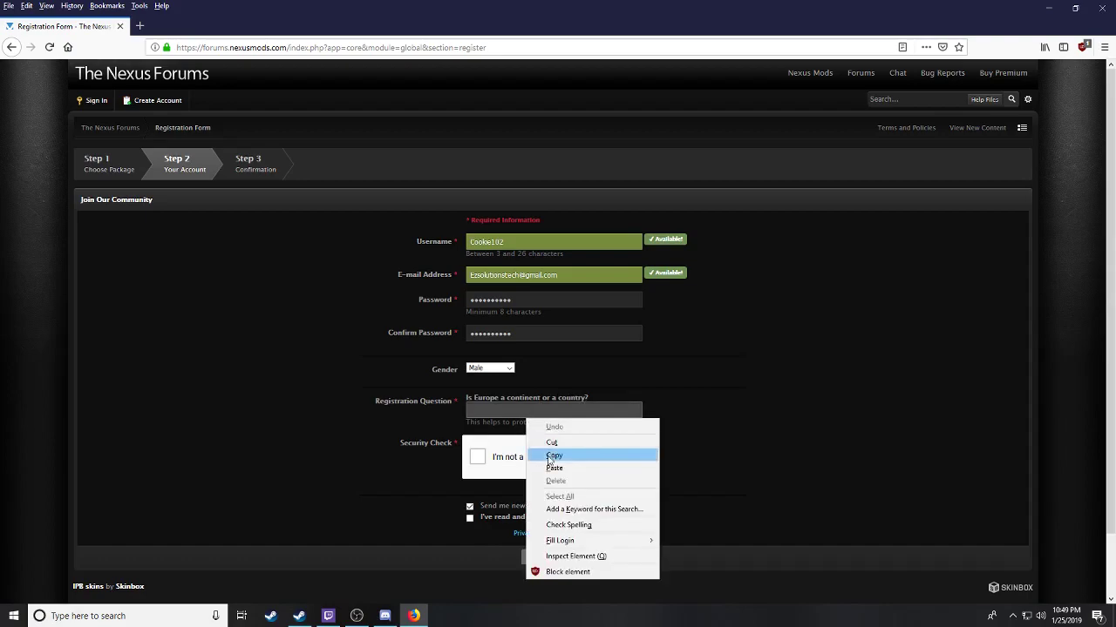
{"action": "left_click", "coordinate": [550, 455]}
{"action": "left_click", "coordinate": [475, 458]}
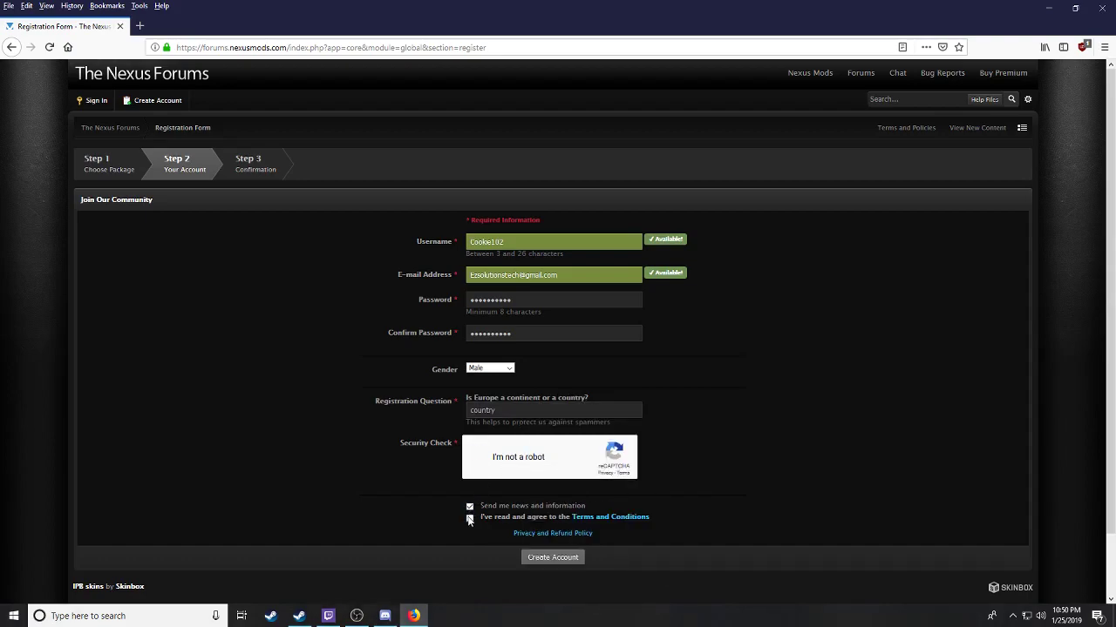
{"action": "left_click", "coordinate": [468, 518]}
{"action": "left_click", "coordinate": [553, 557]}
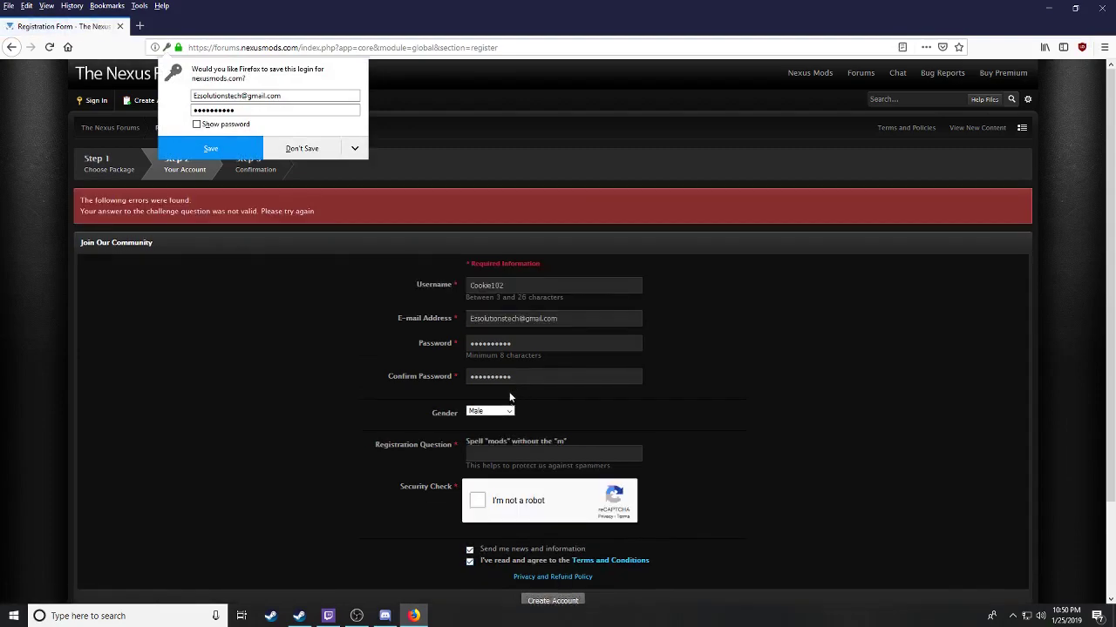
Step: Answer the new question with 'ods', redo reCAPTCHA, resubmit, and decline saving the login
{"action": "left_click", "coordinate": [526, 452]}
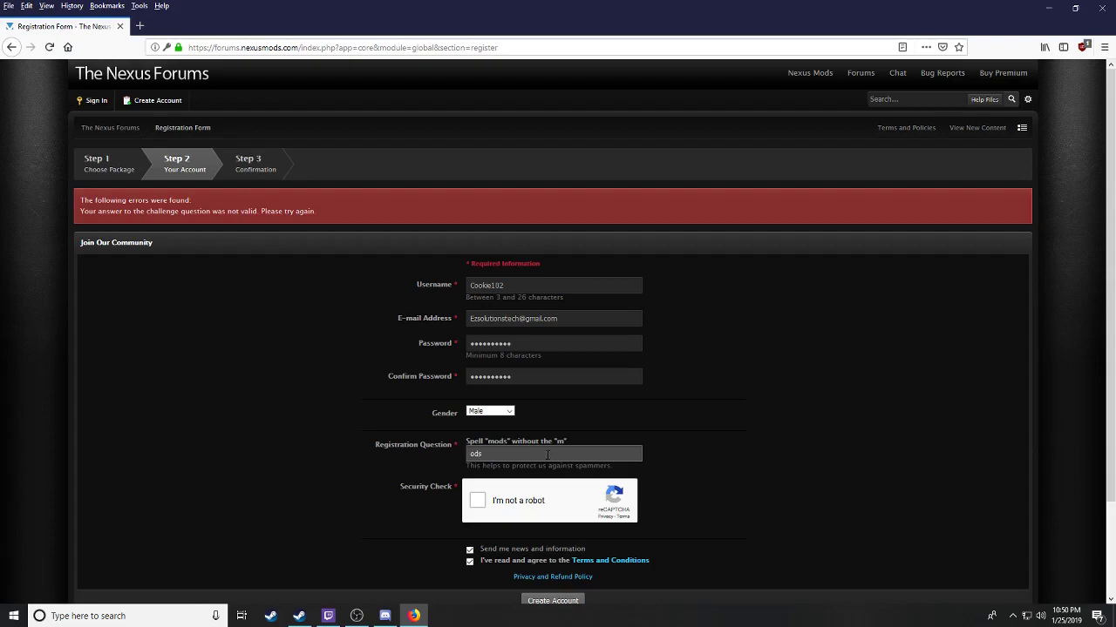
{"action": "scroll", "coordinate": [520, 512], "scroll_direction": "down", "scroll_amount": 1}
{"action": "left_click", "coordinate": [477, 441]}
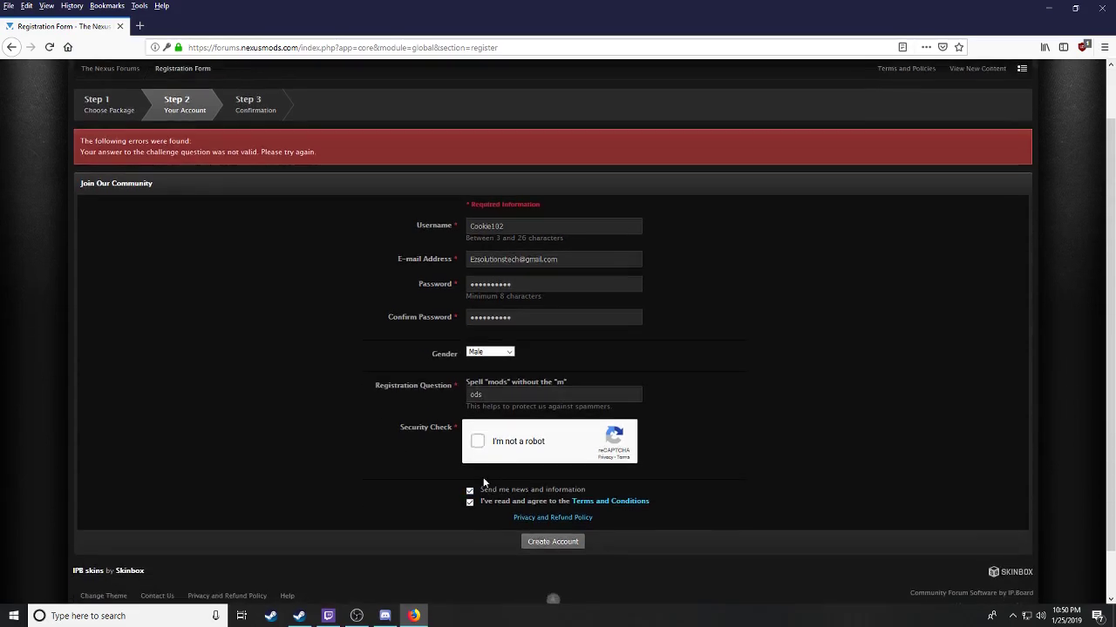
{"action": "left_click", "coordinate": [562, 542]}
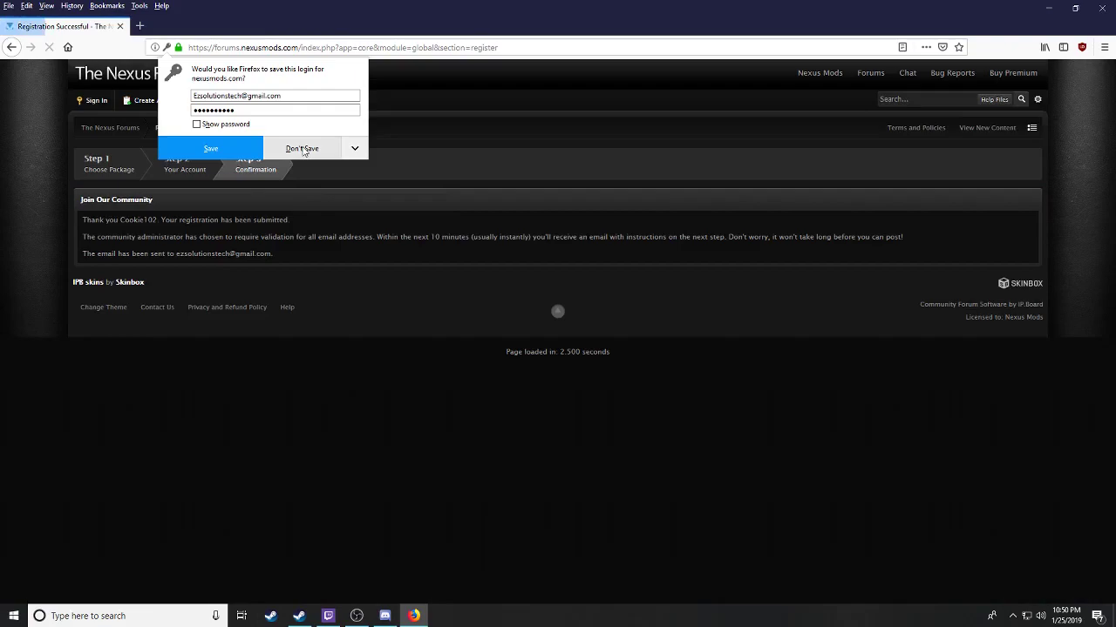
{"action": "left_click", "coordinate": [302, 149]}
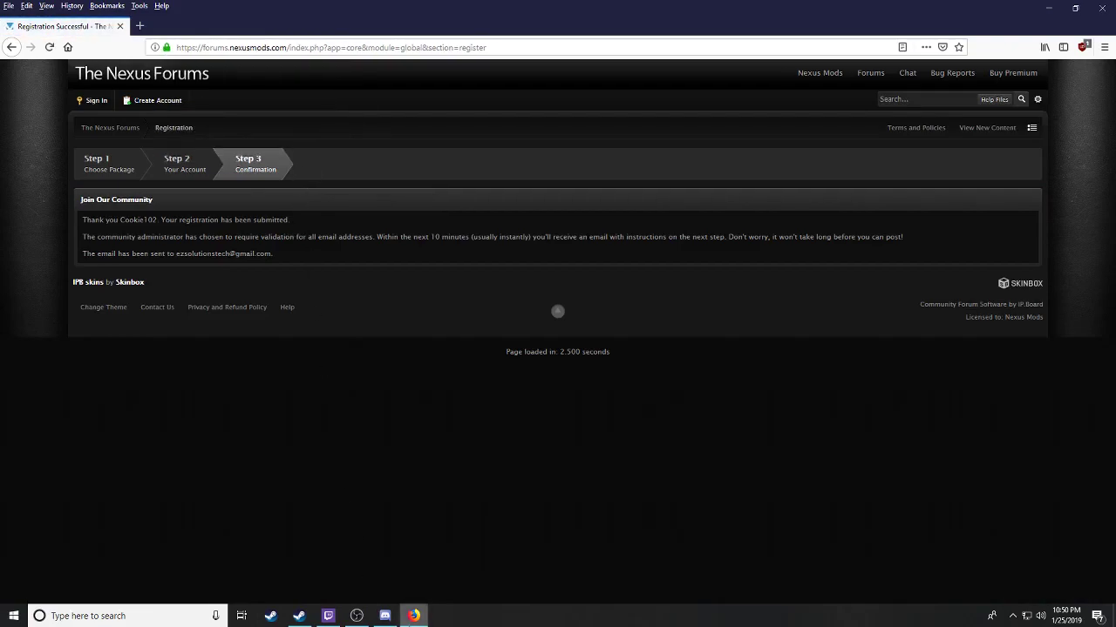
Step: In a new gmail.com tab, open the New Registration at The Nexus Forums email from Updates
{"action": "left_click", "coordinate": [139, 26]}
{"action": "type", "text": "gmail.com"}
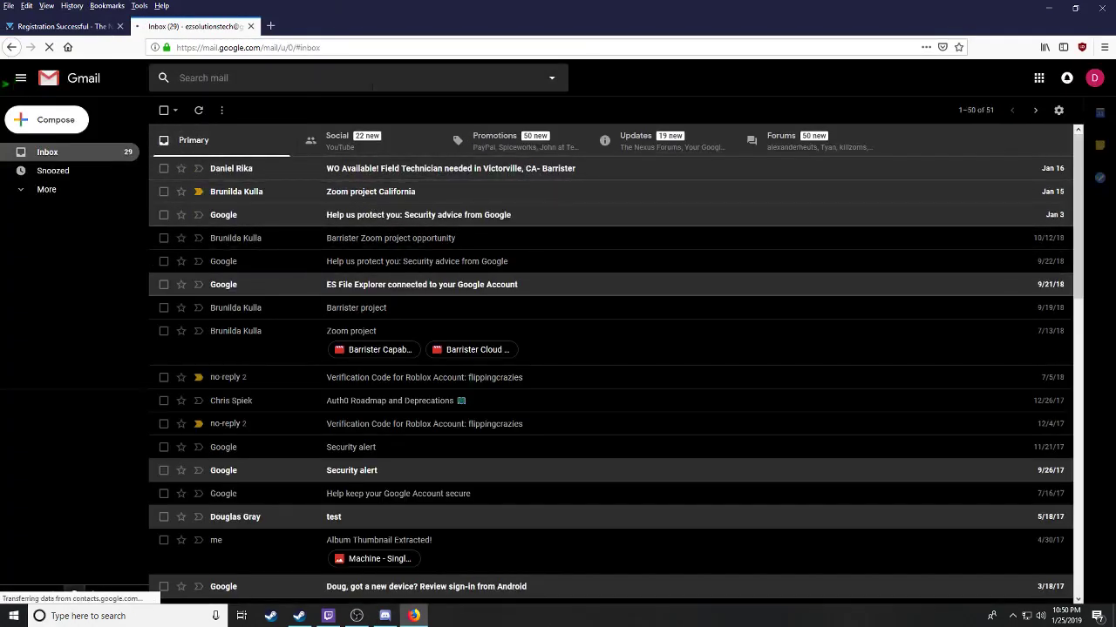
{"action": "left_click", "coordinate": [775, 146]}
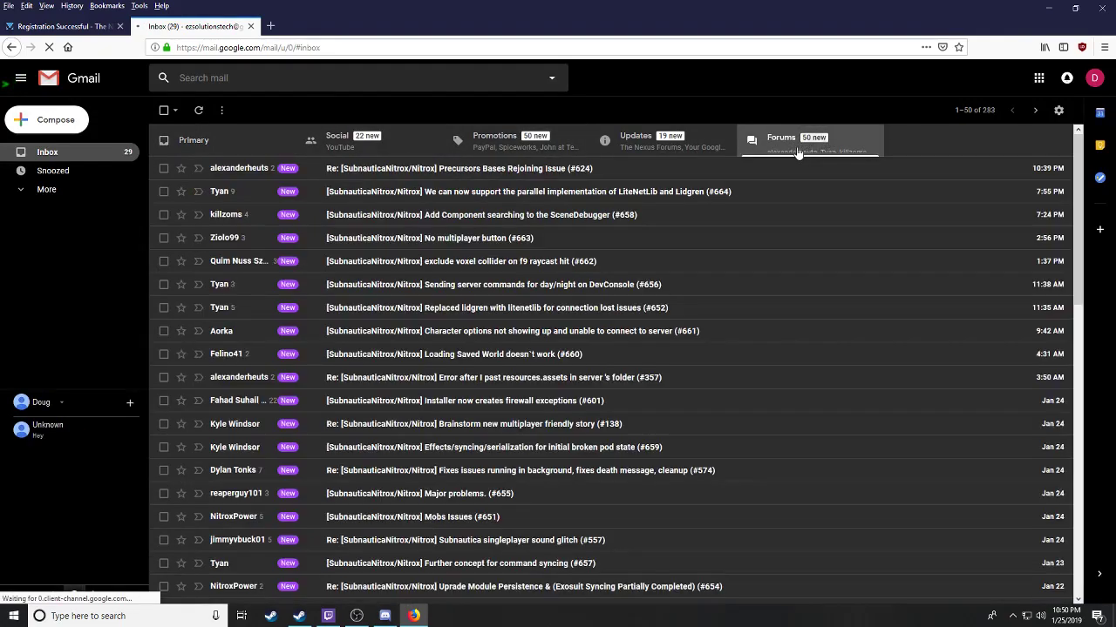
{"action": "left_click", "coordinate": [635, 137]}
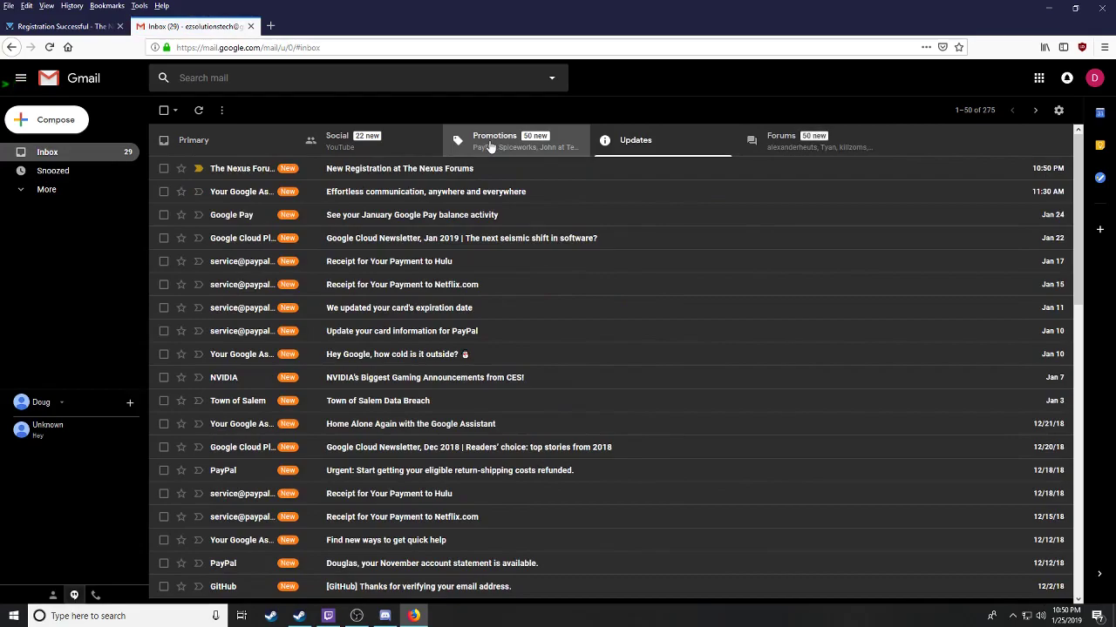
{"action": "left_click", "coordinate": [488, 145]}
{"action": "left_click", "coordinate": [609, 142]}
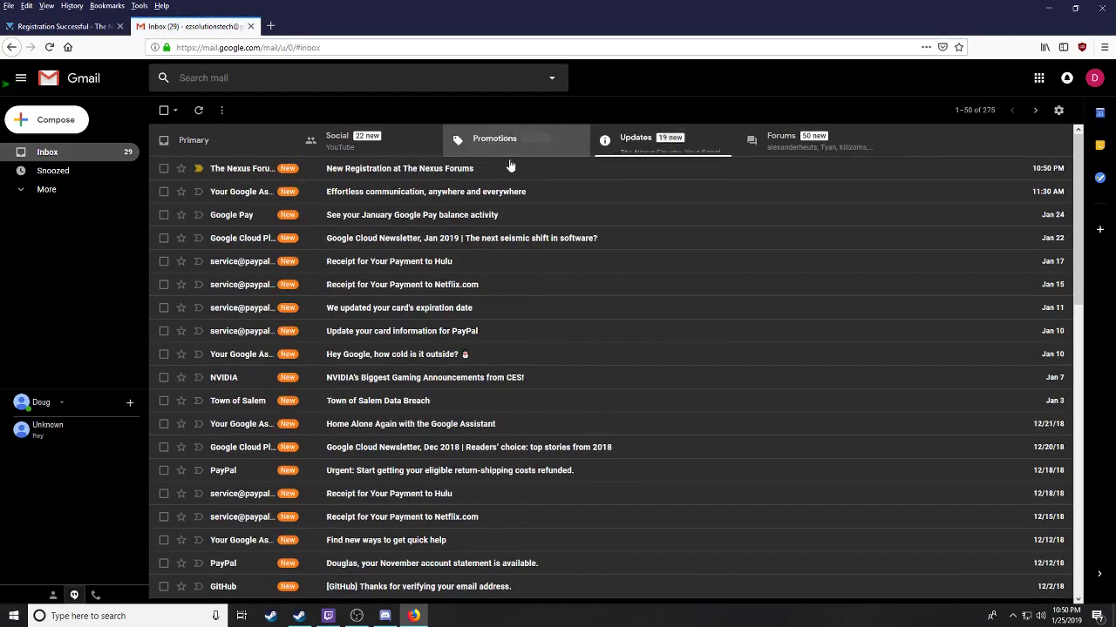
{"action": "left_click", "coordinate": [376, 171]}
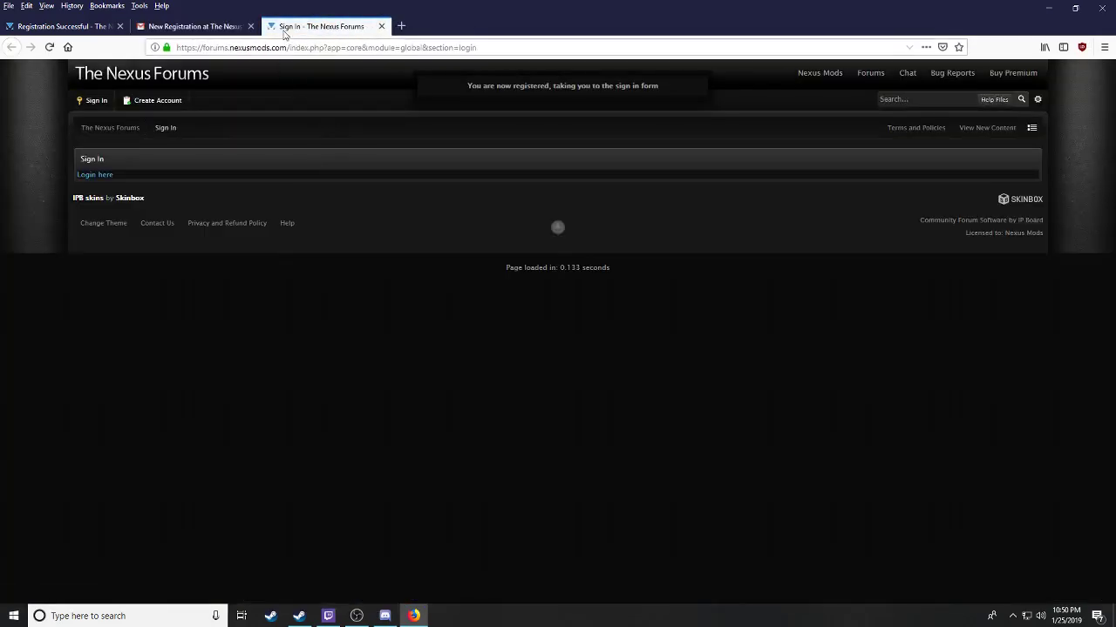
Step: Search the main Nexus Mods site for nitrox and open the Nitrox - Multiplayer Mod result
{"action": "left_click", "coordinate": [99, 29]}
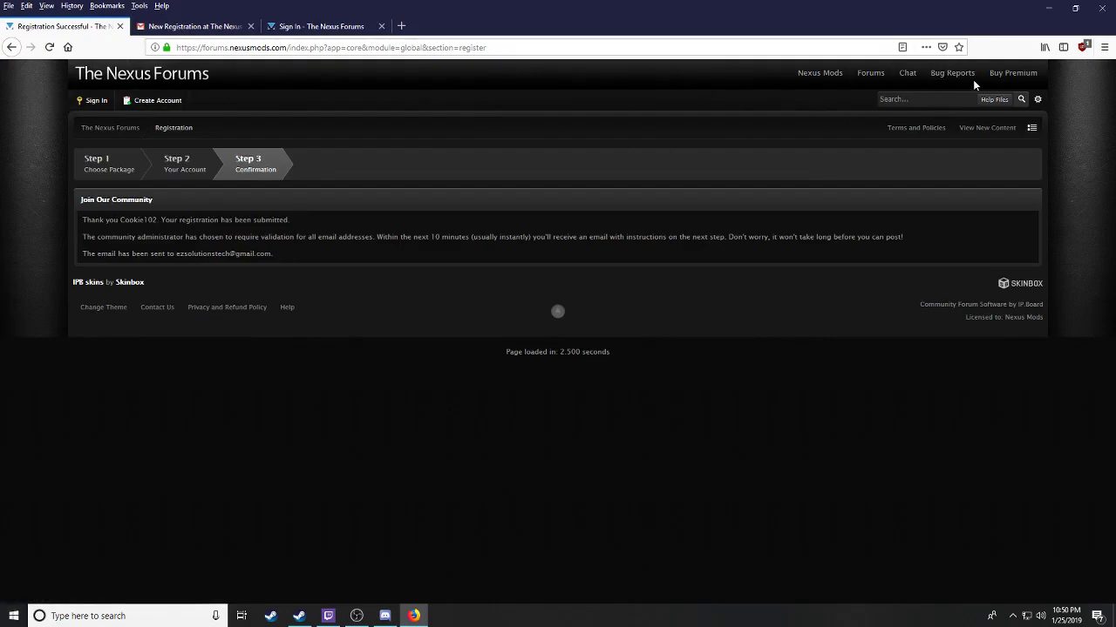
{"action": "left_click", "coordinate": [810, 77]}
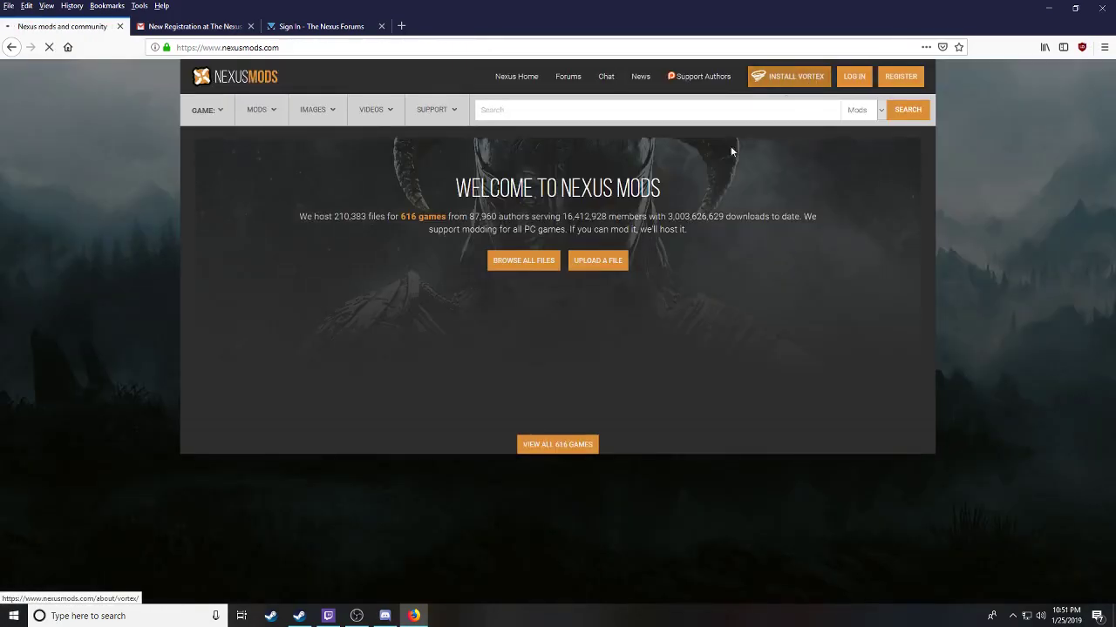
{"action": "type", "text": "nitrox"}
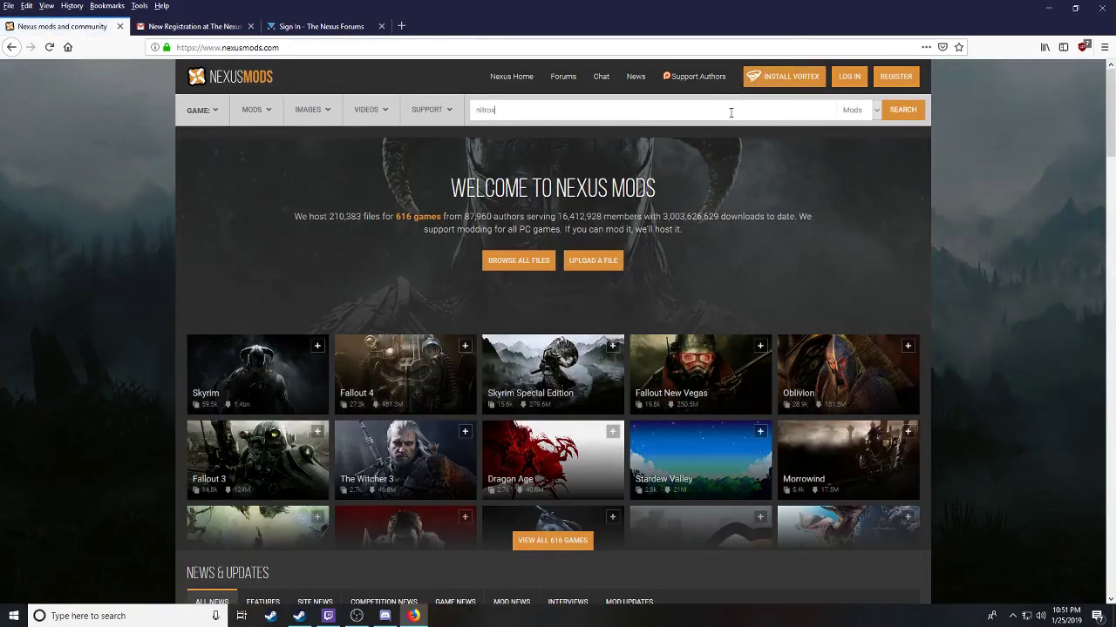
{"action": "key", "text": "Return"}
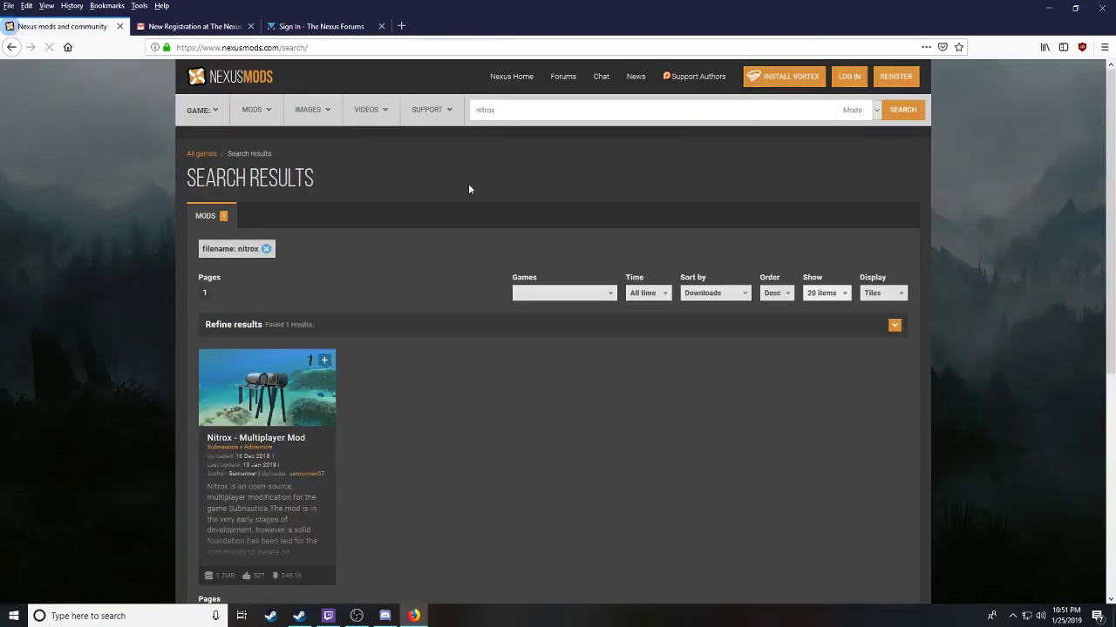
{"action": "left_click", "coordinate": [268, 397]}
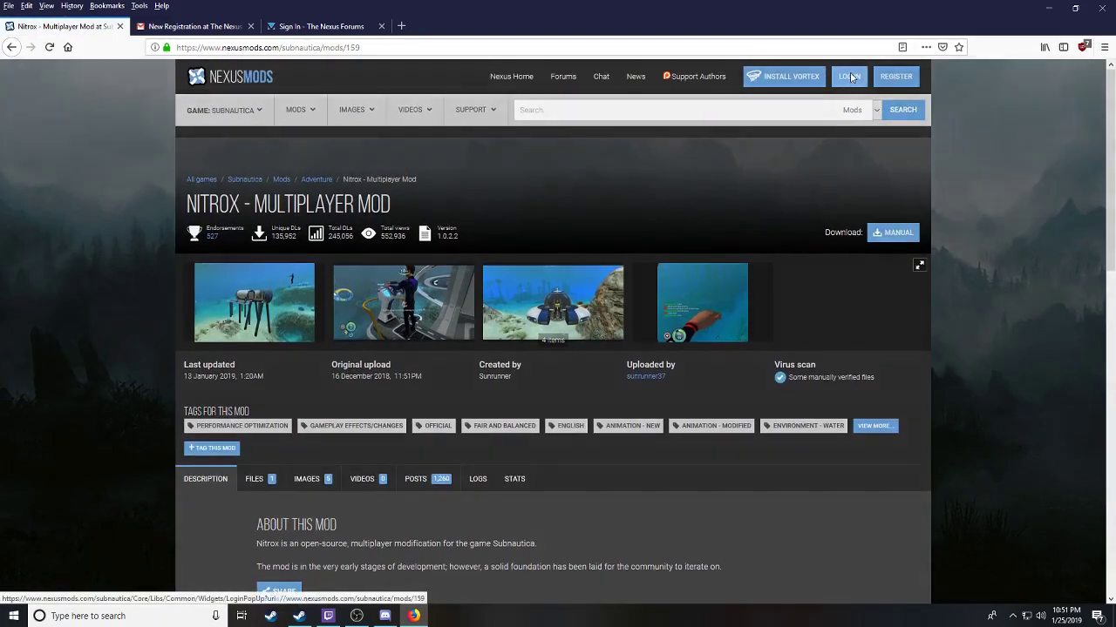
Step: Sign in to Nexus Mods with the account username and password
{"action": "left_click", "coordinate": [849, 76]}
{"action": "left_click", "coordinate": [477, 291]}
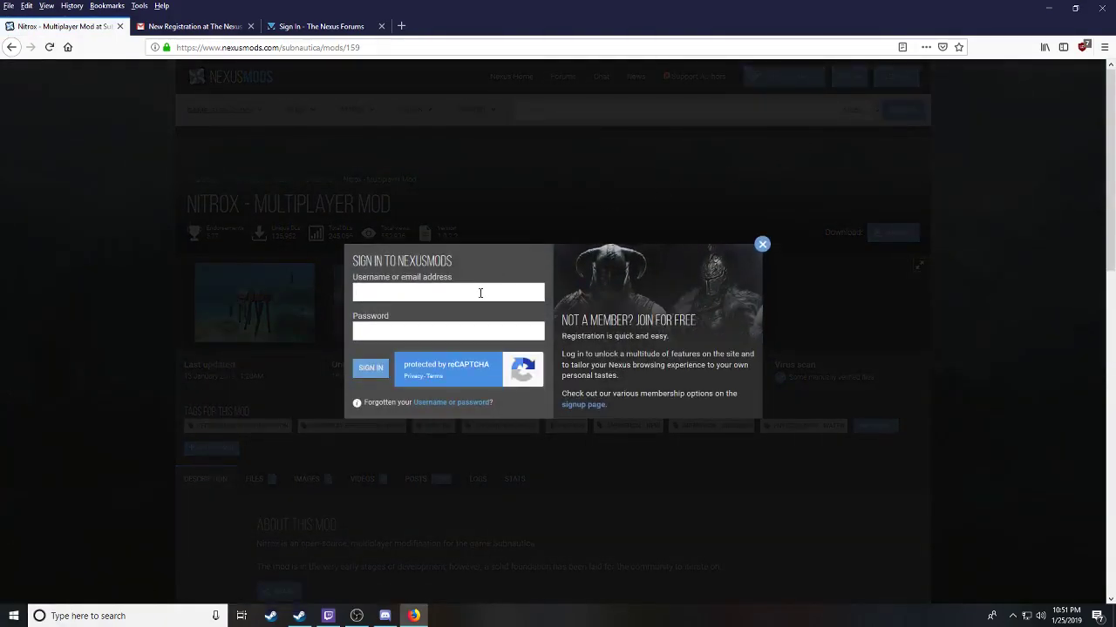
{"action": "left_click", "coordinate": [381, 372]}
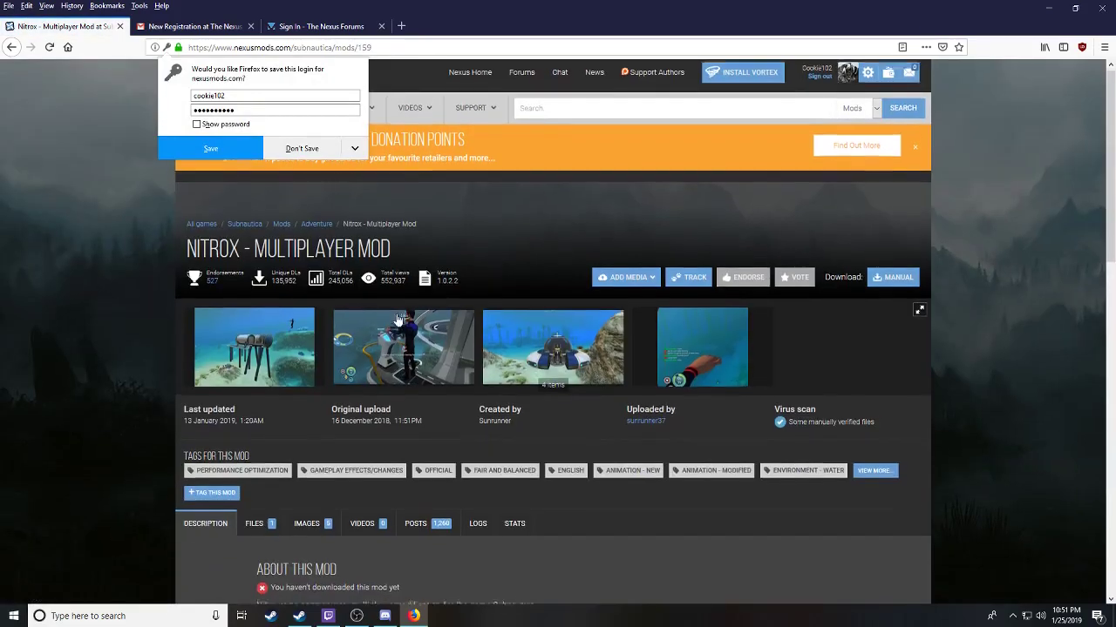
Step: Download the main Nitrox Alpha 1.0.2.2 file from the Files tab and open the zip
{"action": "scroll", "coordinate": [397, 320], "scroll_direction": "down", "scroll_amount": 5}
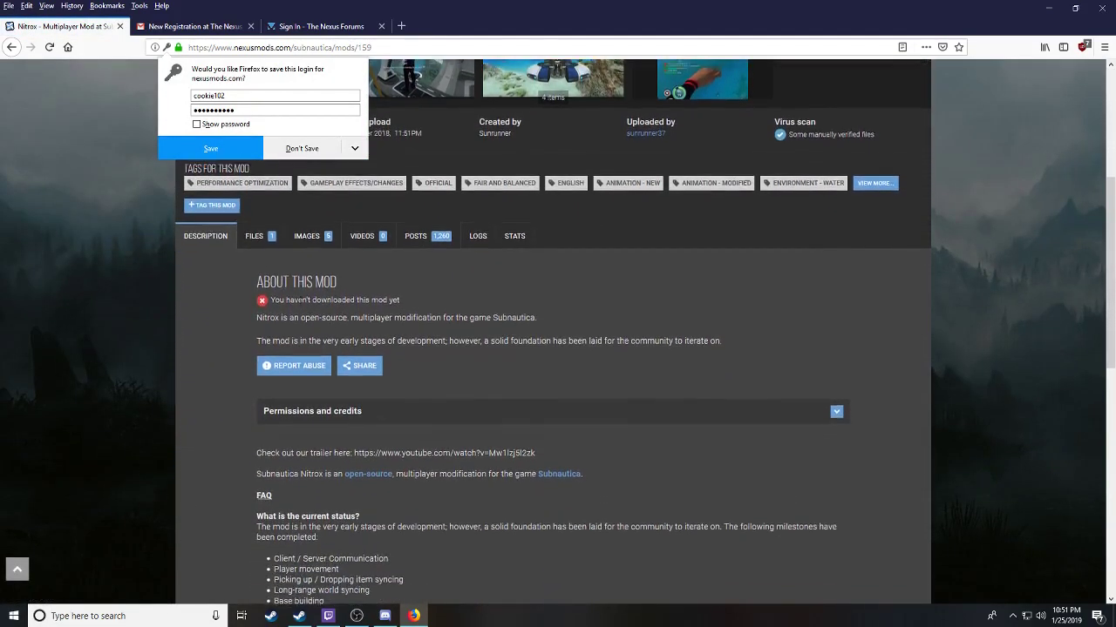
{"action": "left_click", "coordinate": [254, 236]}
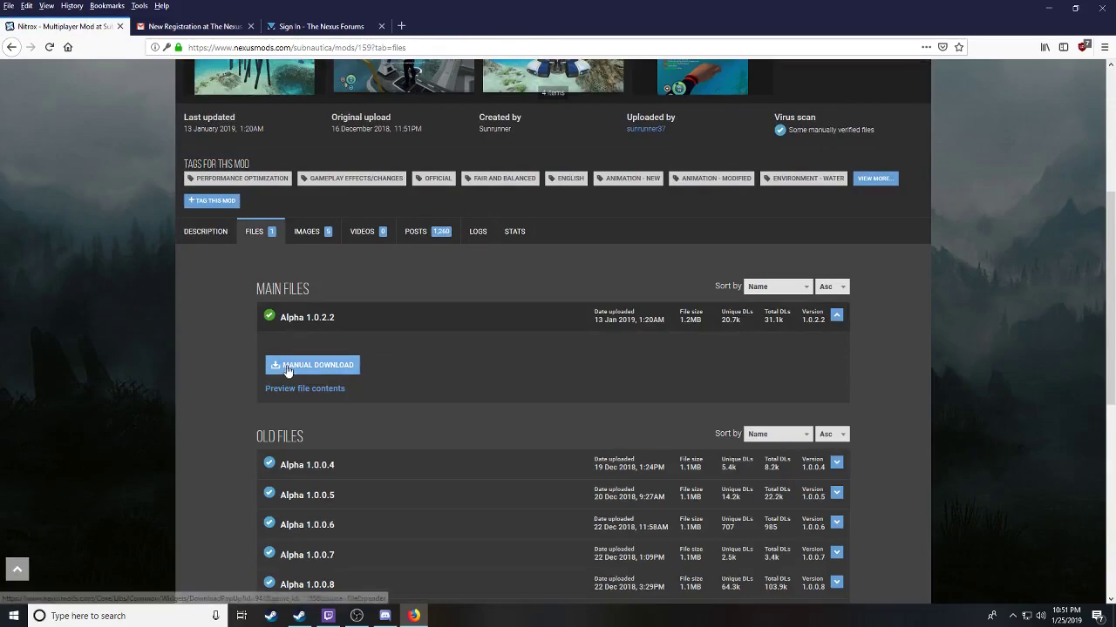
{"action": "left_click", "coordinate": [288, 366]}
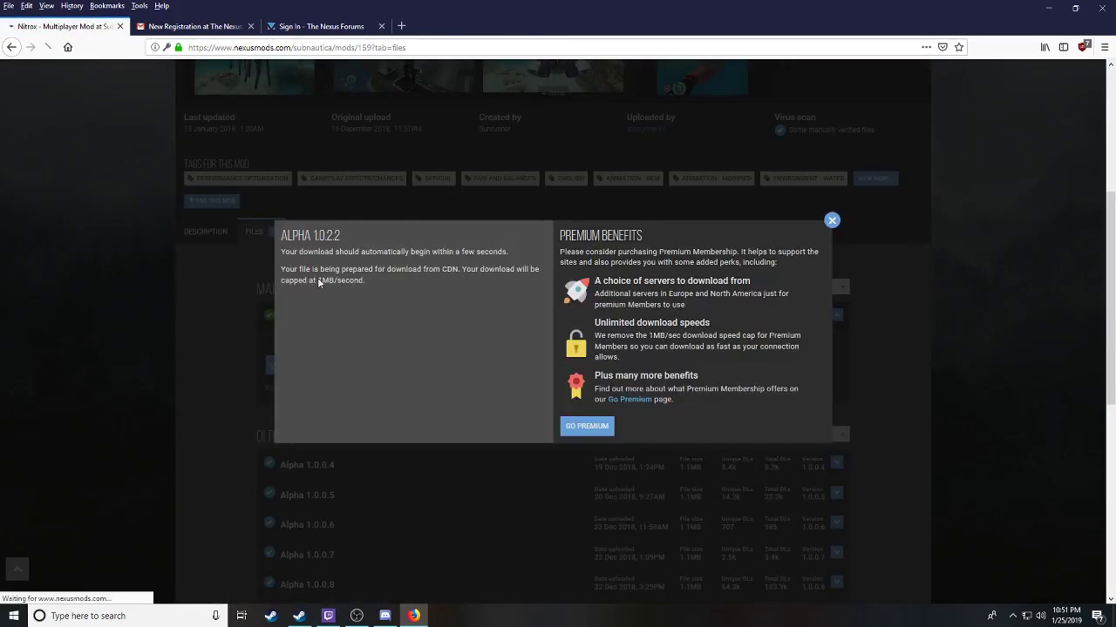
{"action": "left_click", "coordinate": [466, 482]}
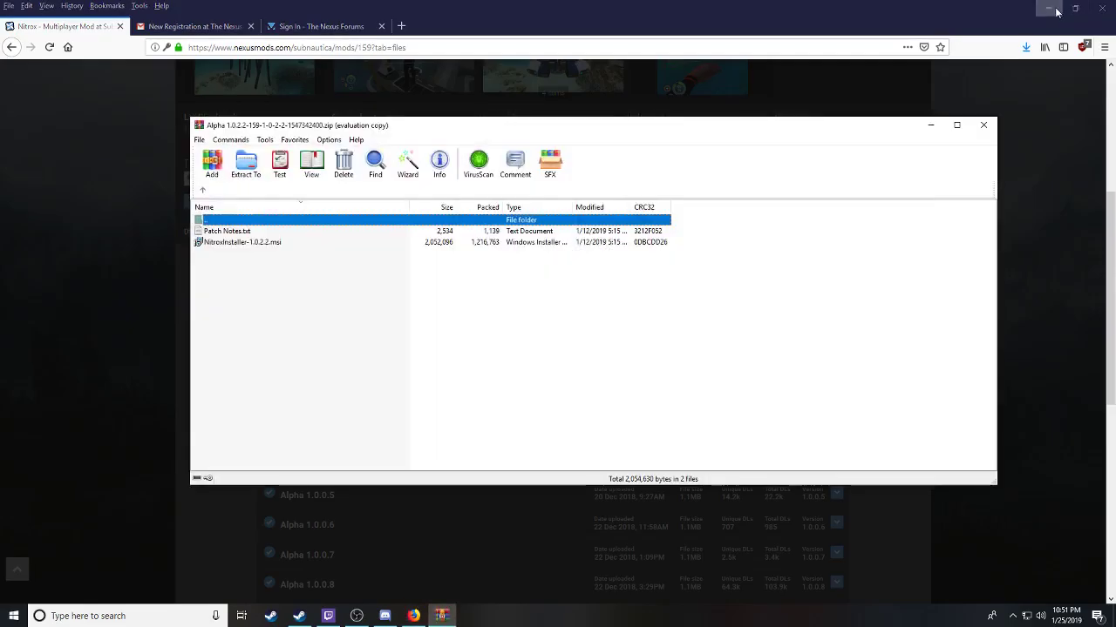
Step: Copy NitroxInstaller-1.0.2.2.msi from WinRAR to the desktop, close WinRAR, and run the installer
{"action": "left_click", "coordinate": [1058, 11]}
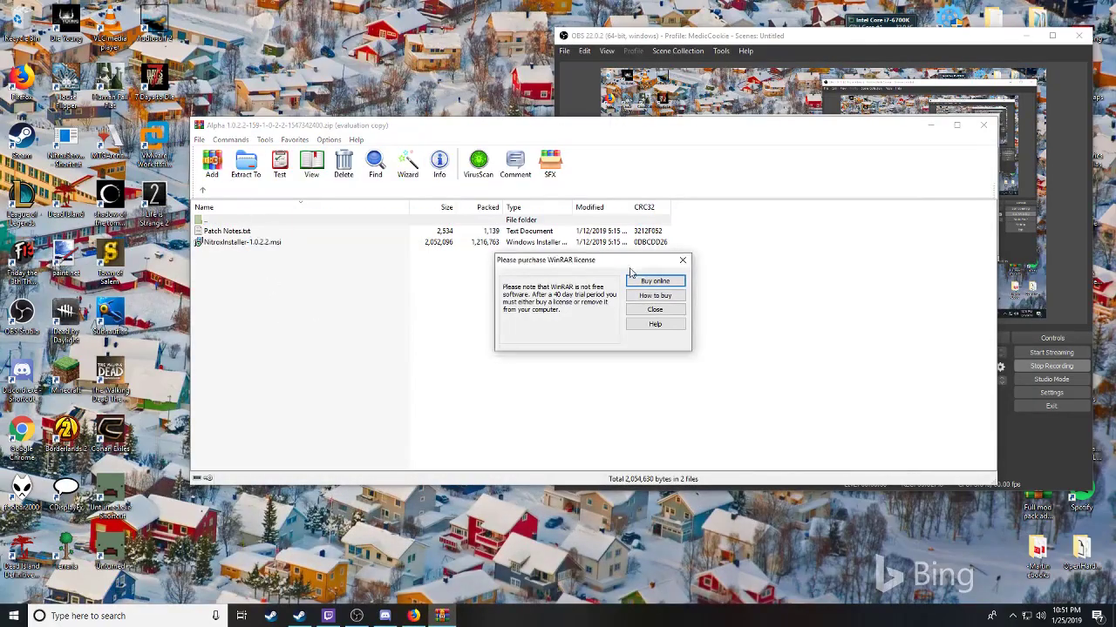
{"action": "left_click", "coordinate": [682, 260]}
{"action": "left_click", "coordinate": [265, 242]}
{"action": "left_click_drag", "start_coordinate": [305, 99], "coordinate": [321, 49]}
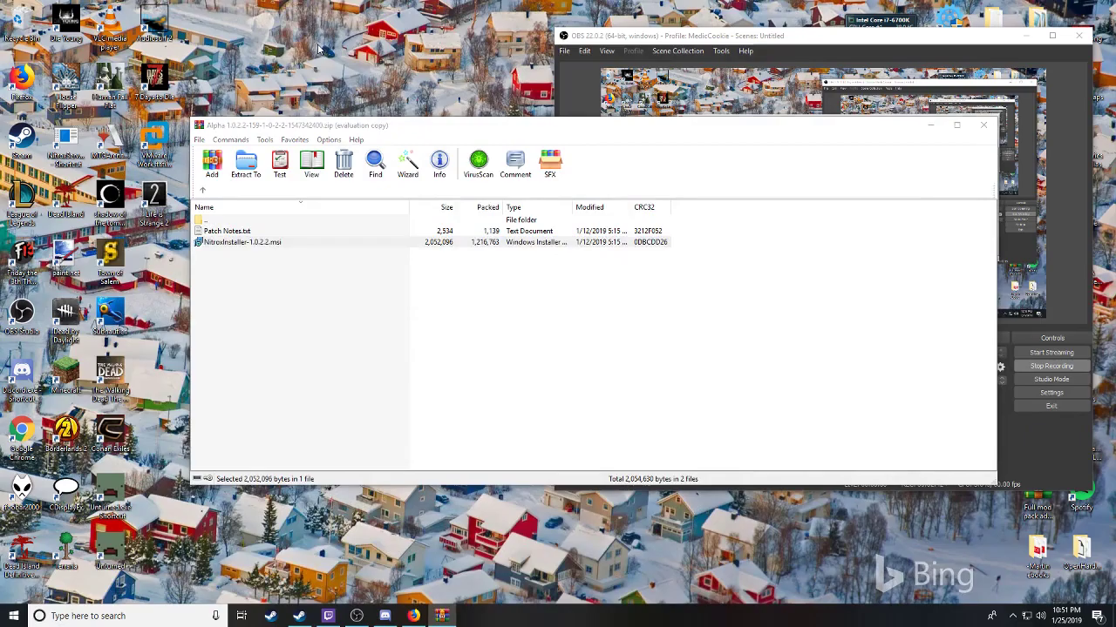
{"action": "left_click", "coordinate": [983, 124]}
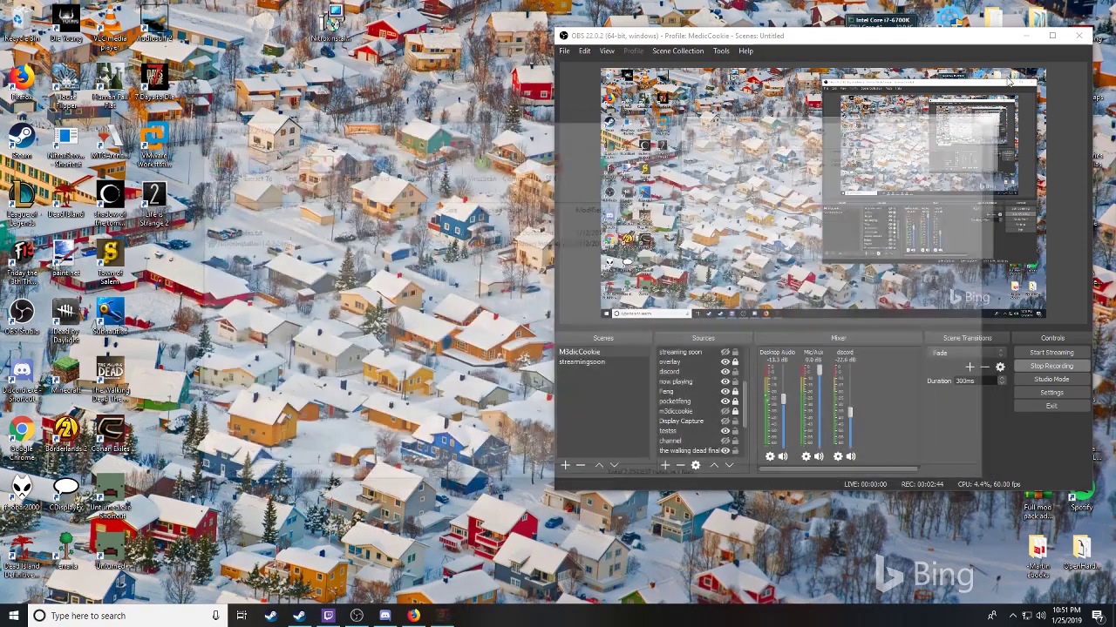
{"action": "left_click", "coordinate": [1026, 36]}
{"action": "double_click", "coordinate": [336, 24]}
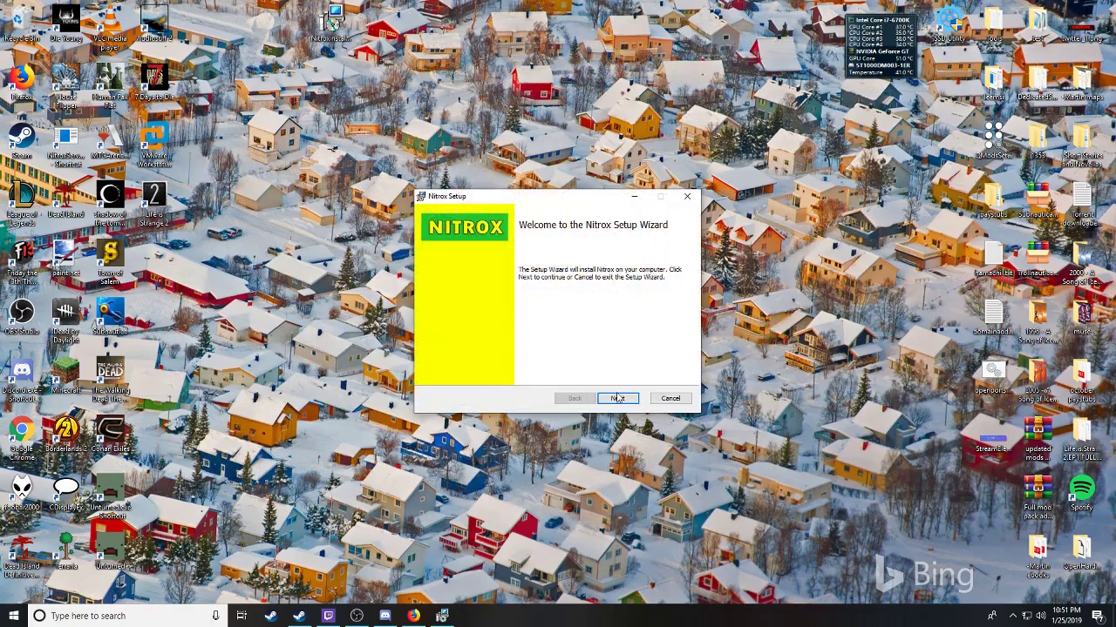
Step: Accept the Nitrox licence and start browsing for a different install folder under Program Files
{"action": "left_click", "coordinate": [617, 398]}
{"action": "left_click", "coordinate": [523, 373]}
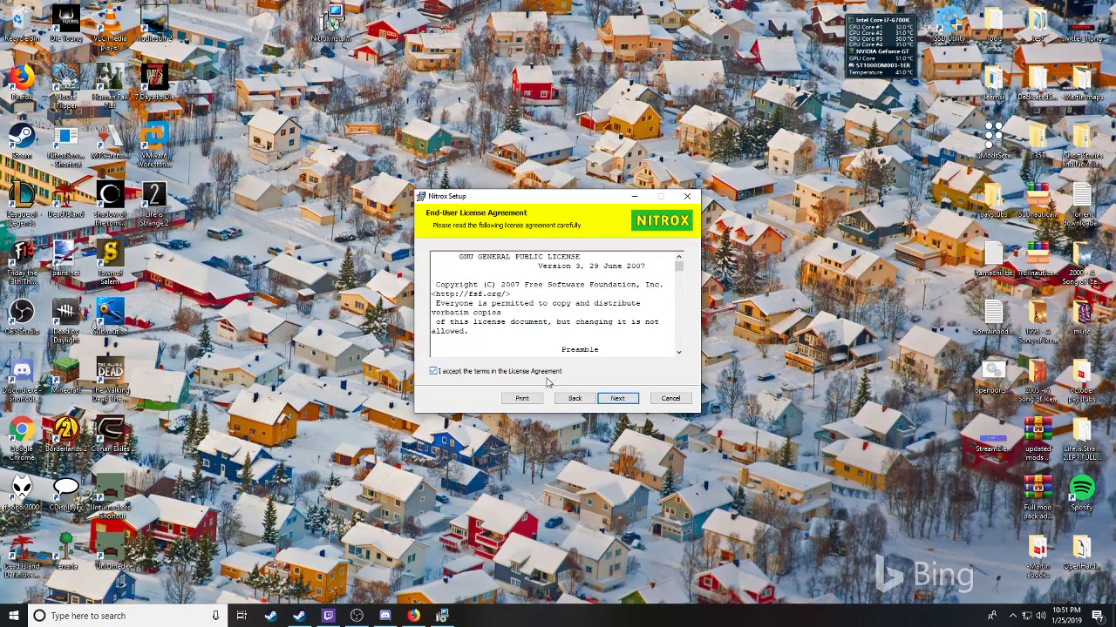
{"action": "left_click", "coordinate": [614, 398]}
{"action": "left_click", "coordinate": [462, 305]}
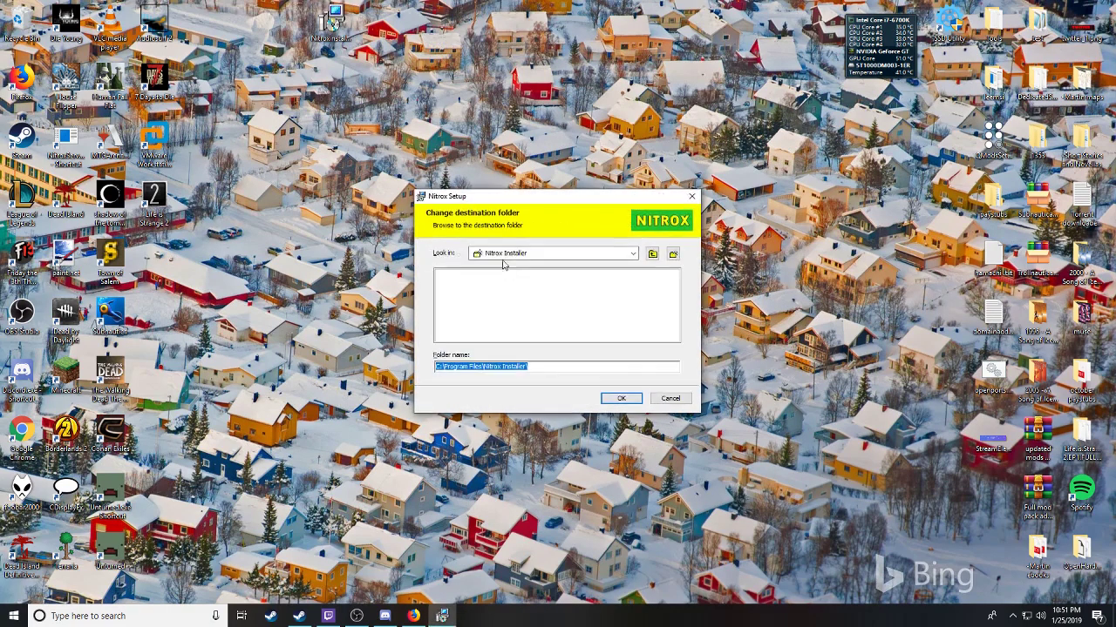
{"action": "left_click", "coordinate": [535, 254]}
{"action": "left_click", "coordinate": [511, 276]}
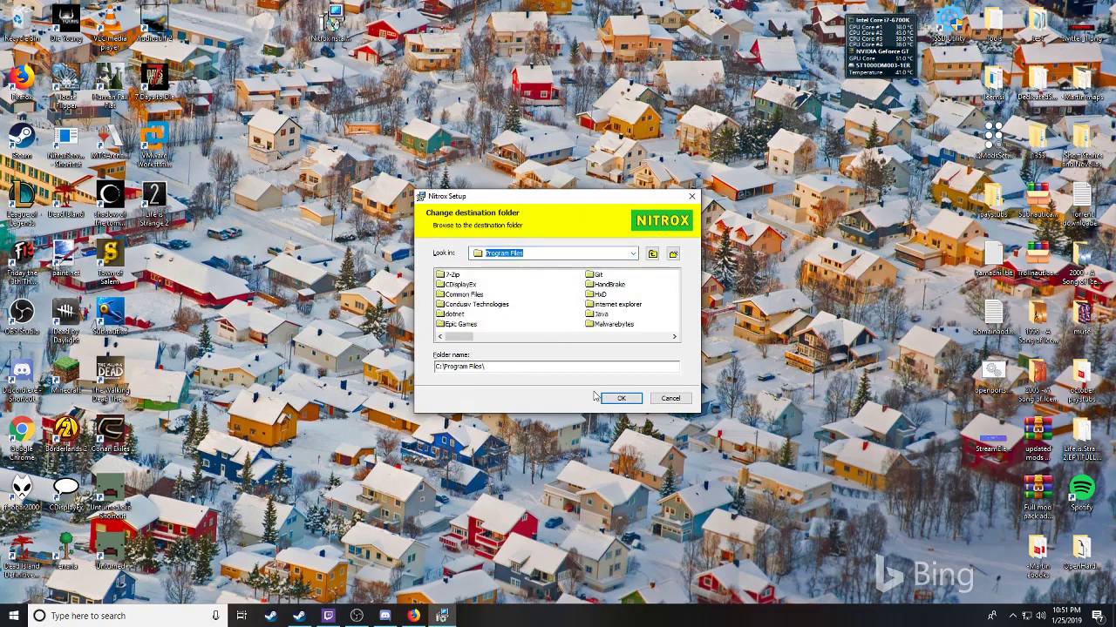
Step: Set the install folder to C:\Program Files\Epic Games\Subnautica\
{"action": "double_click", "coordinate": [467, 324]}
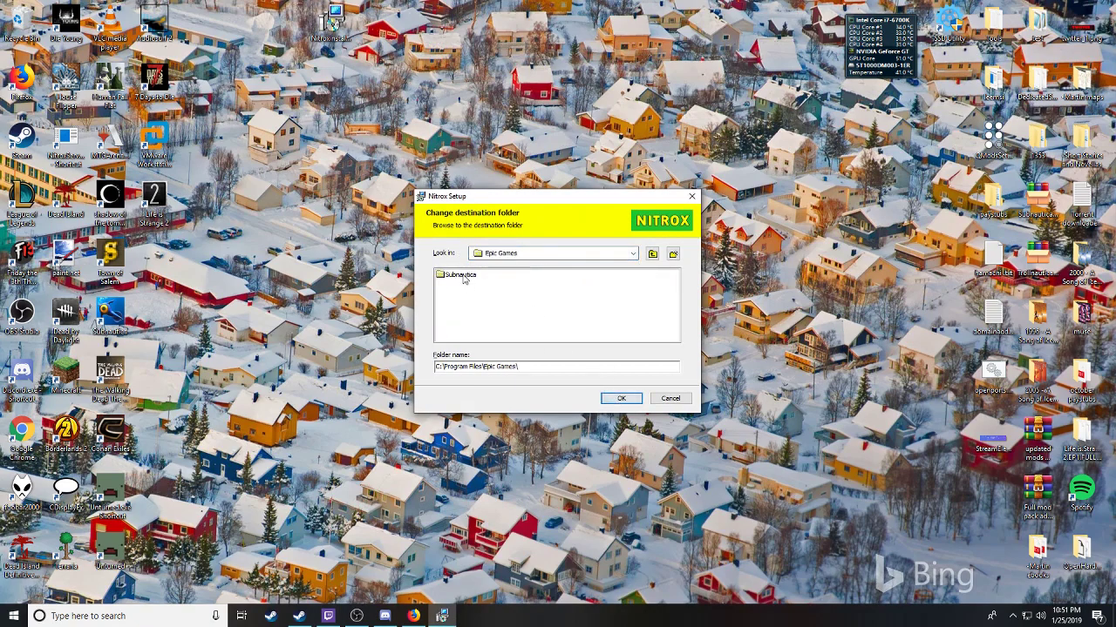
{"action": "double_click", "coordinate": [462, 275]}
{"action": "double_click", "coordinate": [464, 304]}
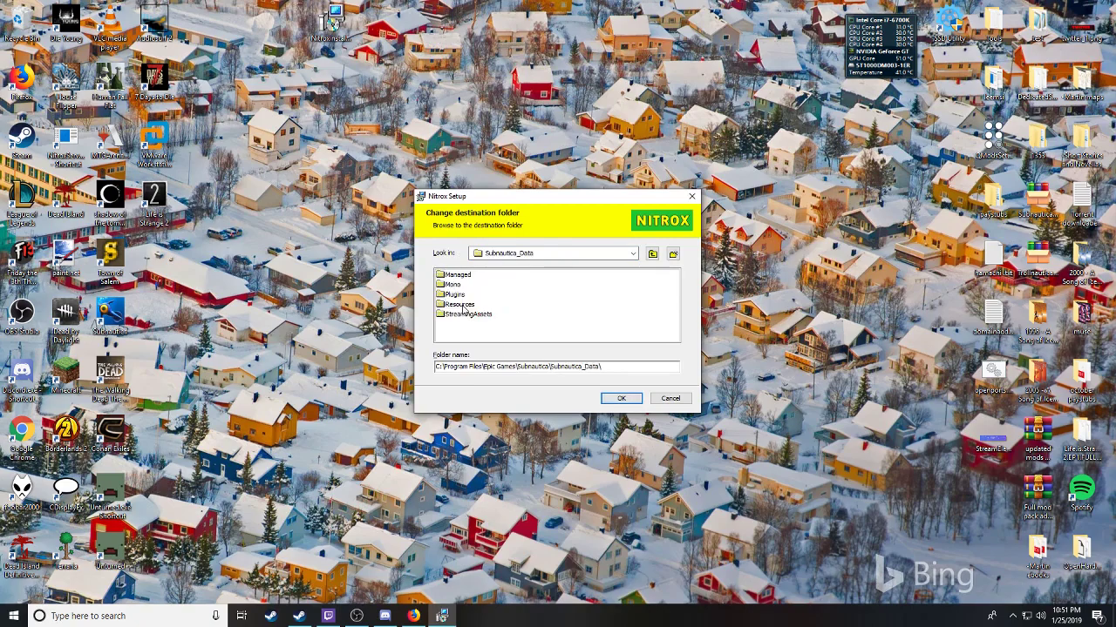
{"action": "double_click", "coordinate": [460, 276]}
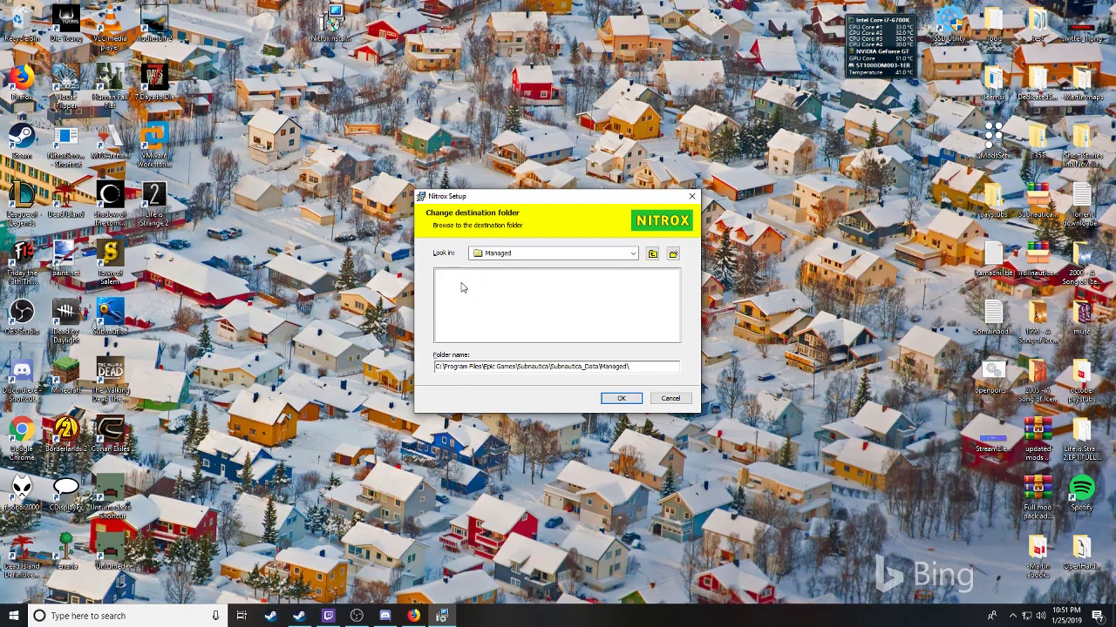
{"action": "left_click", "coordinate": [652, 252]}
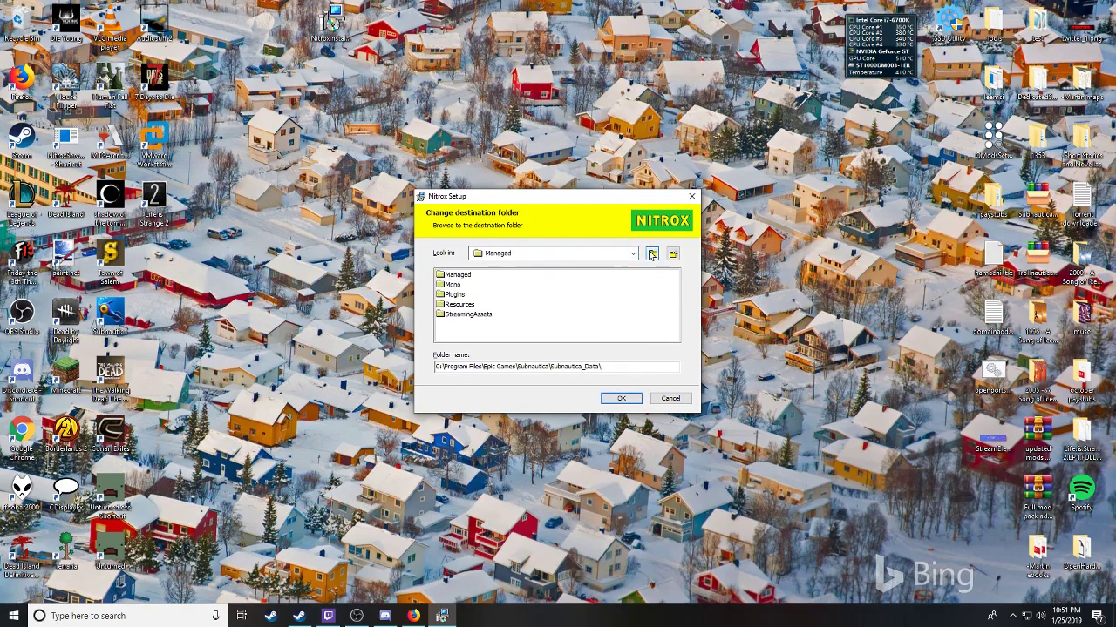
{"action": "left_click", "coordinate": [651, 253]}
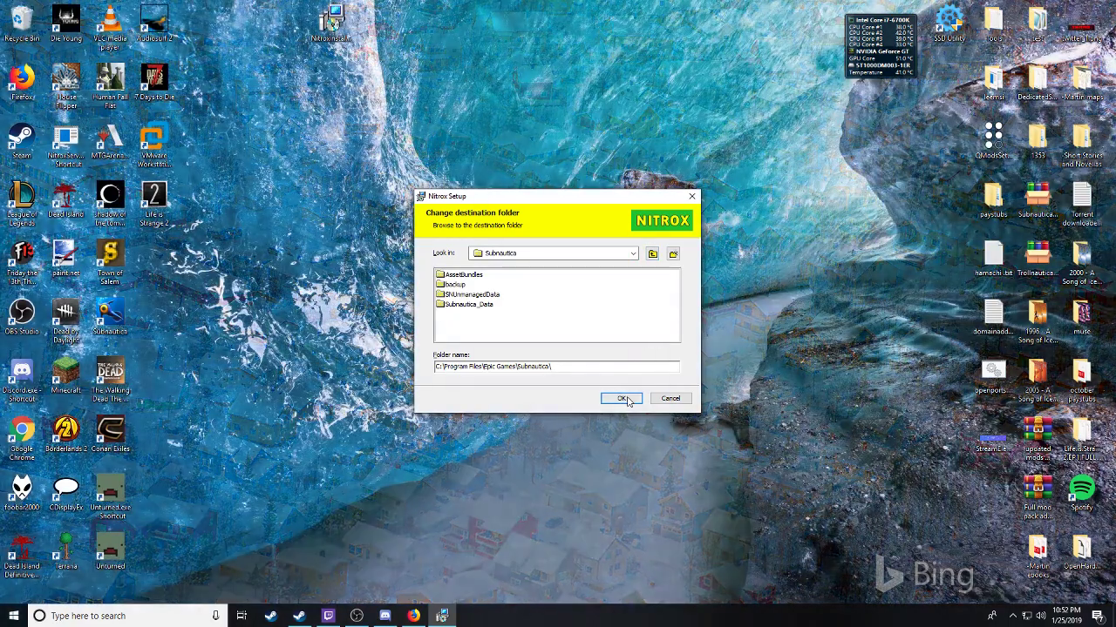
{"action": "left_click", "coordinate": [621, 399]}
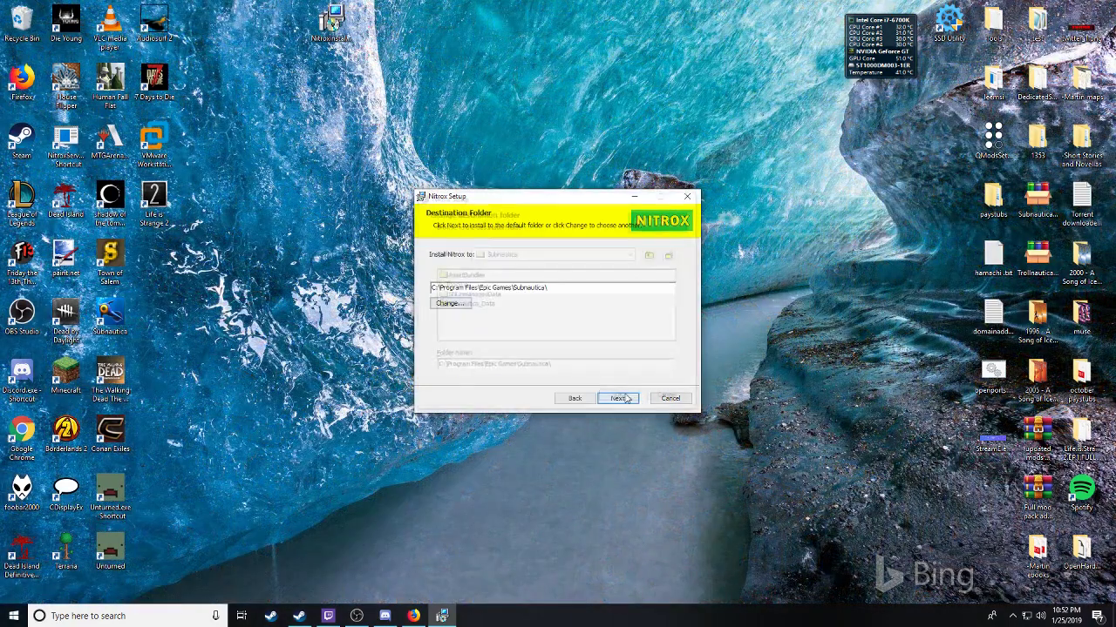
Step: Install Nitrox and finish the setup wizard
{"action": "left_click", "coordinate": [618, 398]}
{"action": "left_click", "coordinate": [618, 398]}
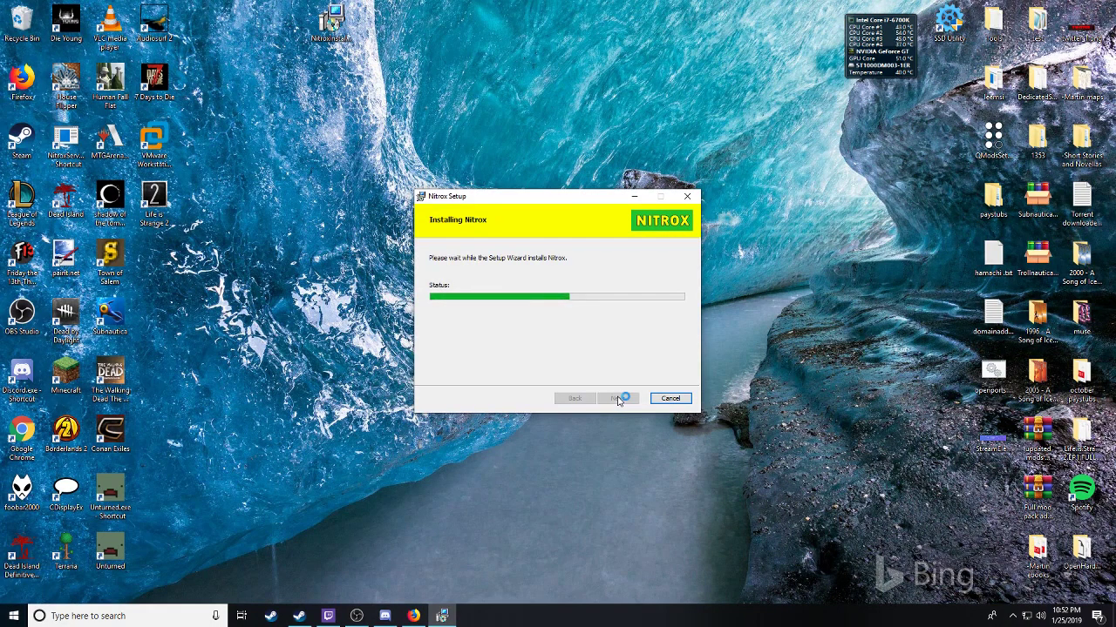
{"action": "left_click", "coordinate": [618, 399]}
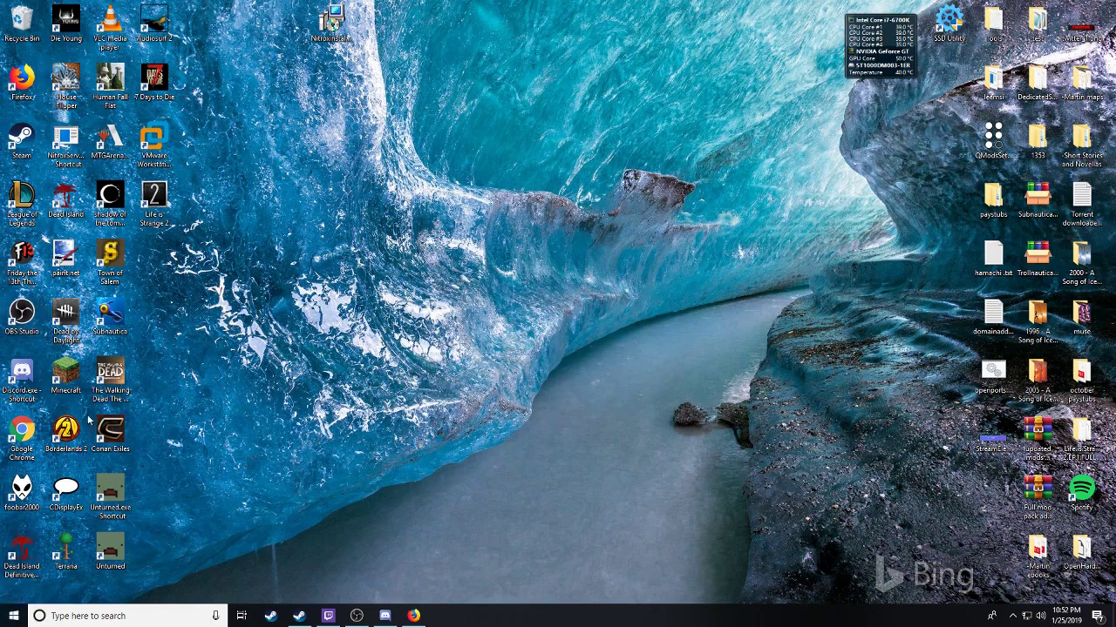
Step: Remove the Nitrox [1.0.6952.4070] entry in Windows Install Clean Up, then close it
{"action": "left_click", "coordinate": [14, 616]}
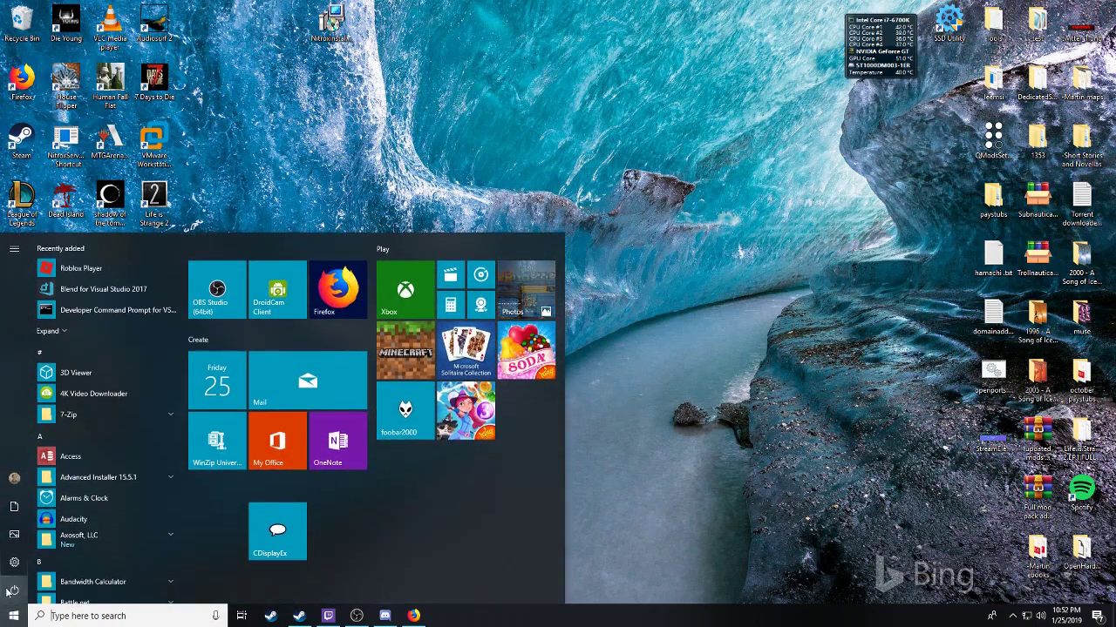
{"action": "type", "text": "wind"}
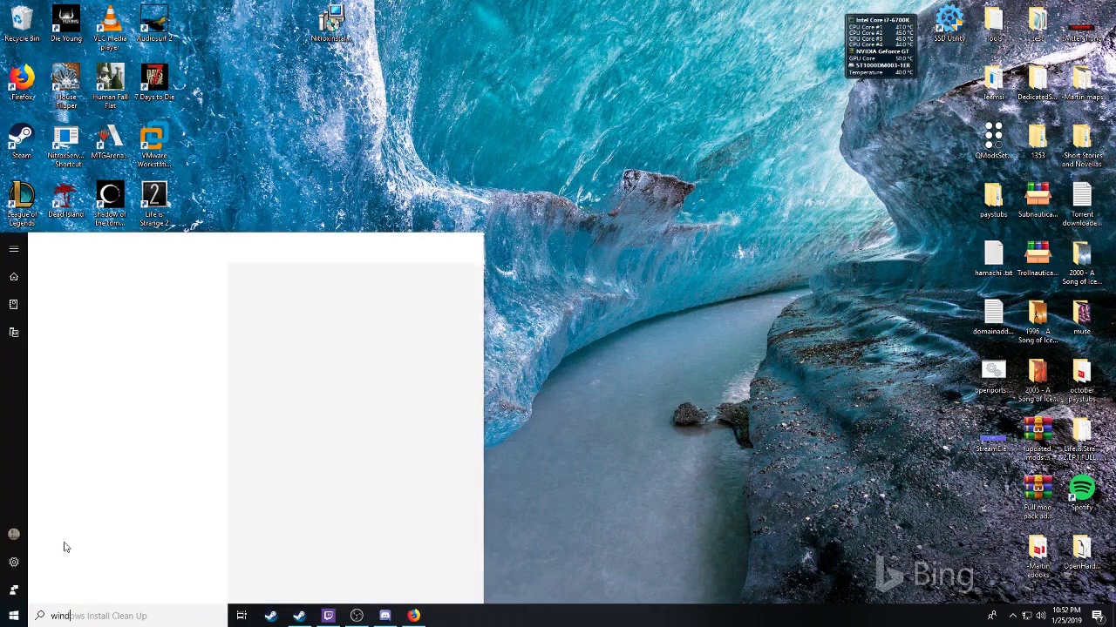
{"action": "left_click", "coordinate": [142, 302]}
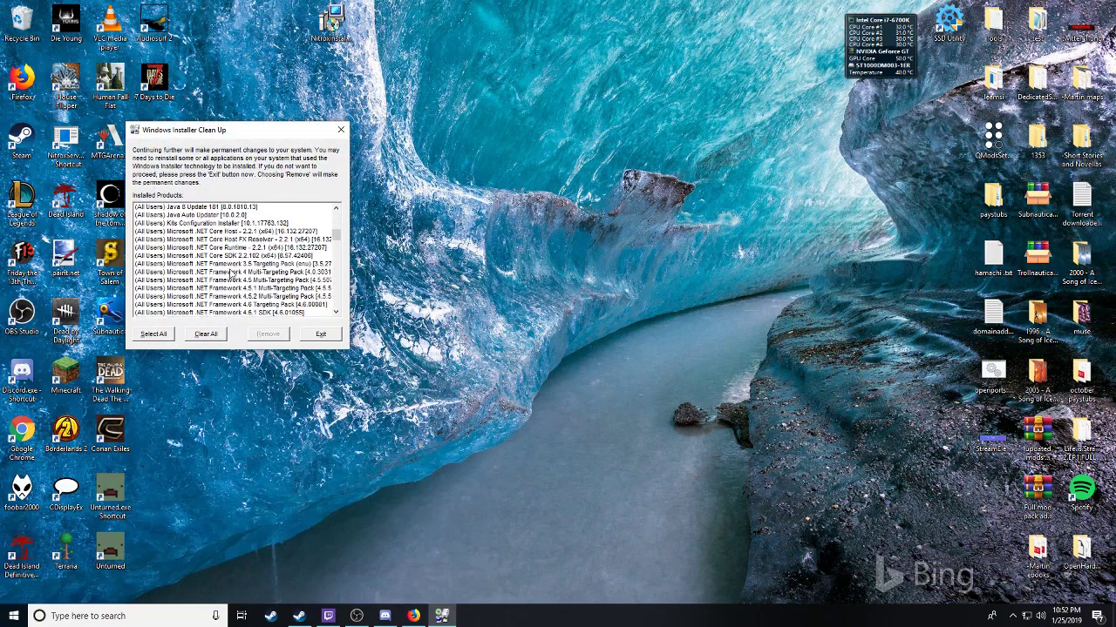
{"action": "scroll", "coordinate": [231, 274], "scroll_direction": "down", "scroll_amount": 15}
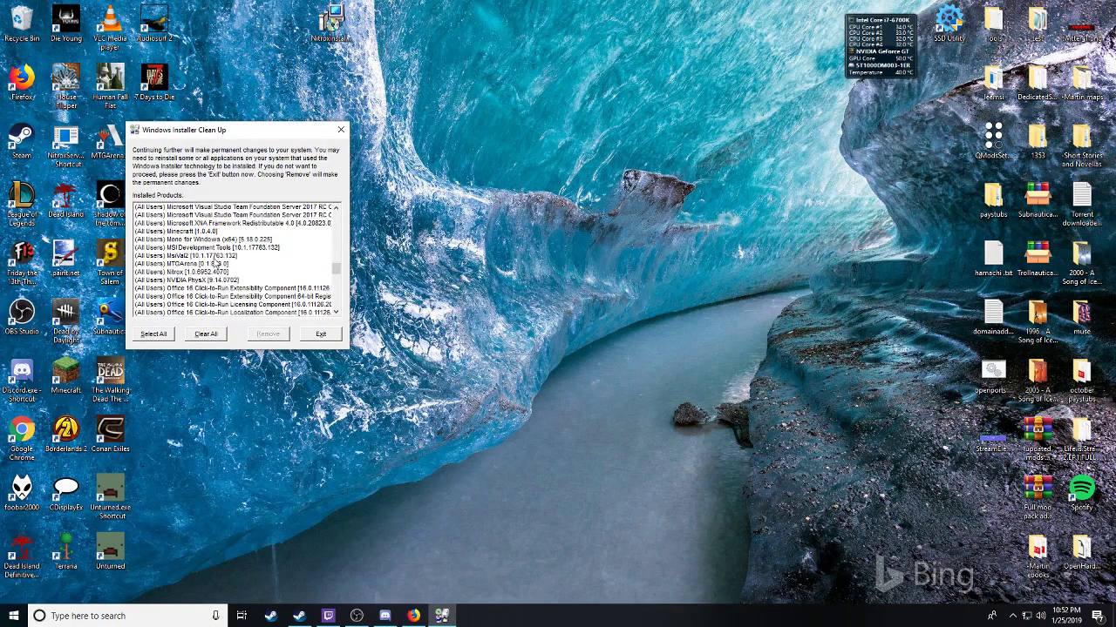
{"action": "left_click", "coordinate": [179, 273]}
{"action": "left_click", "coordinate": [269, 335]}
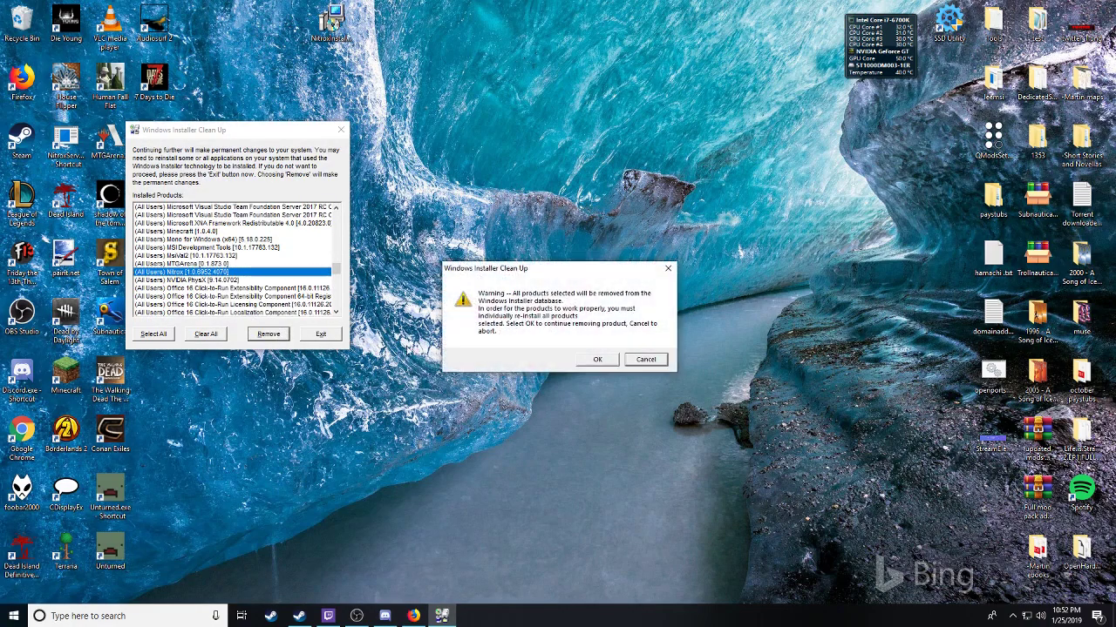
{"action": "left_click", "coordinate": [598, 361]}
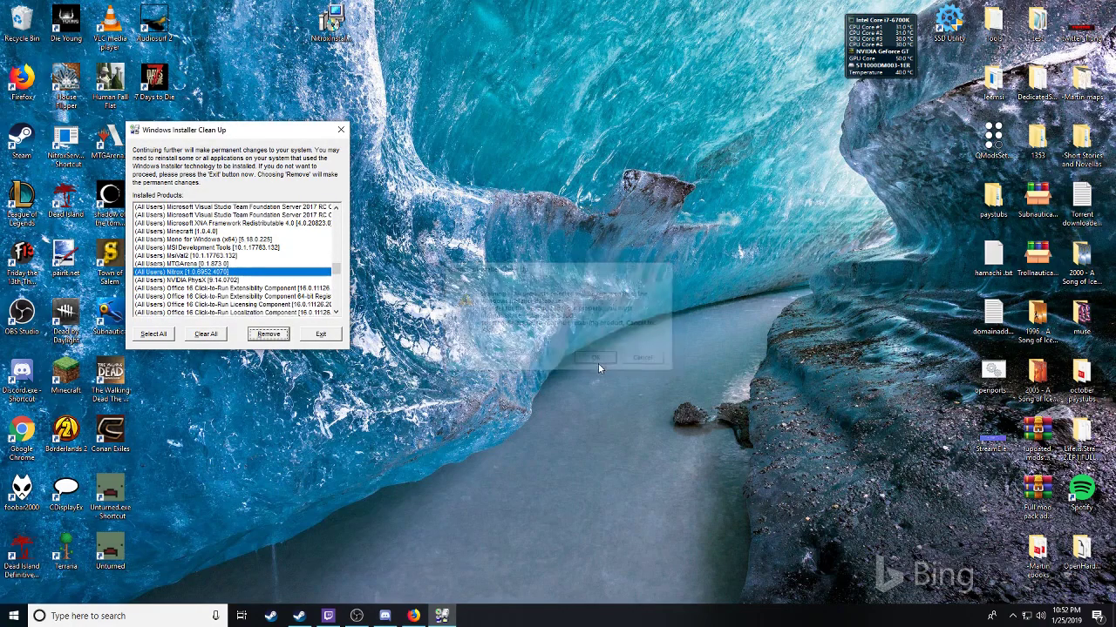
{"action": "left_click", "coordinate": [343, 129]}
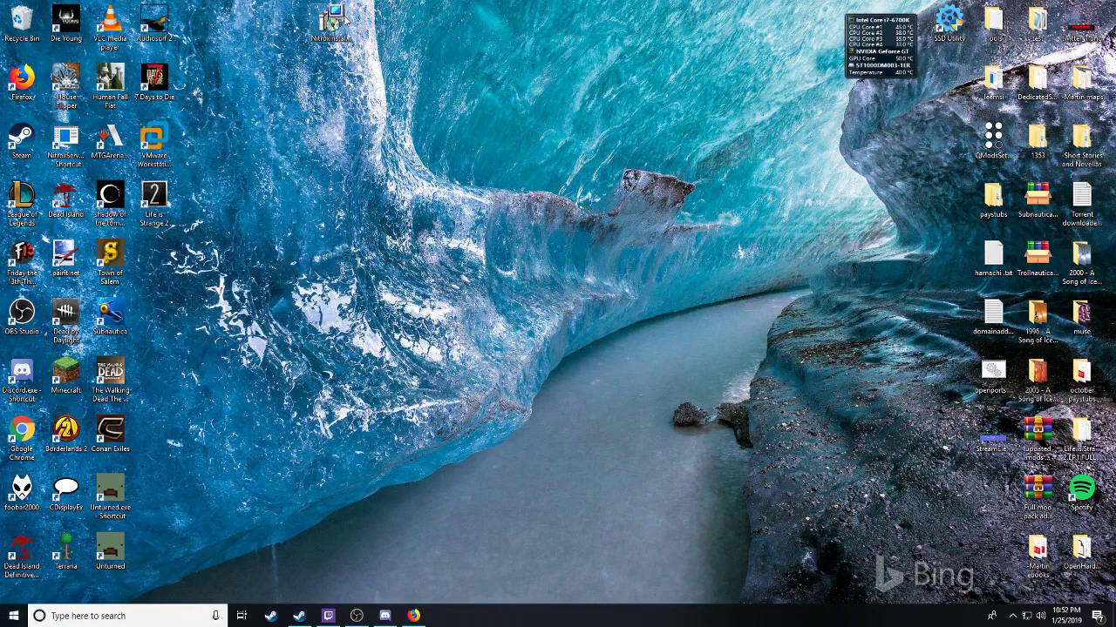
Step: Relaunch the Nitrox installer, accept the licence, and browse from the root of C:
{"action": "double_click", "coordinate": [340, 19]}
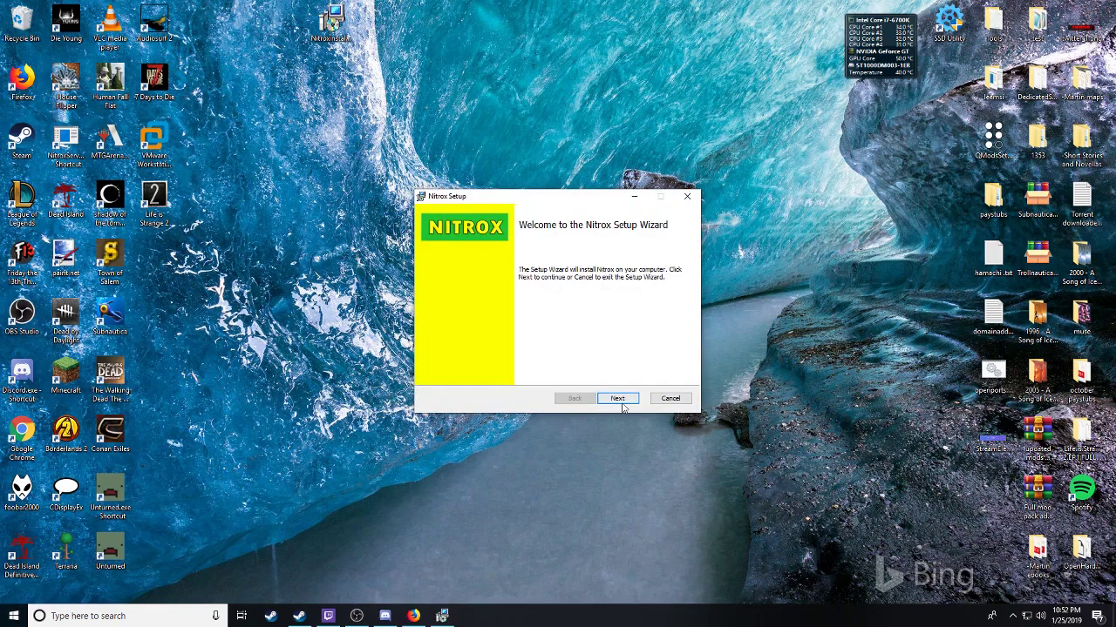
{"action": "left_click", "coordinate": [619, 401]}
{"action": "left_click", "coordinate": [540, 372]}
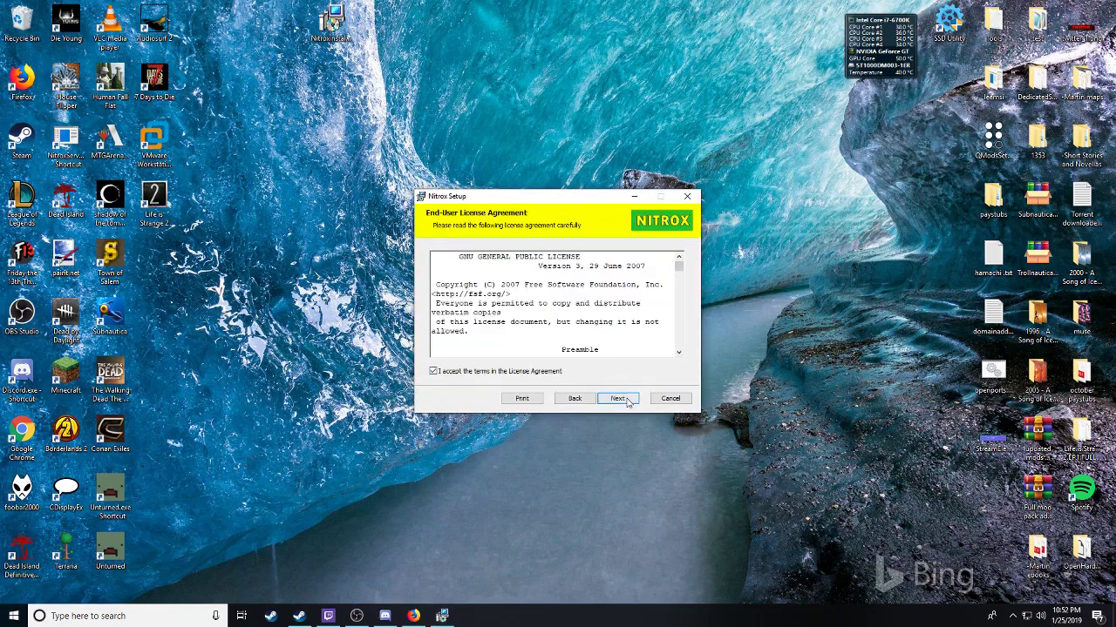
{"action": "left_click", "coordinate": [617, 398]}
{"action": "left_click", "coordinate": [448, 304]}
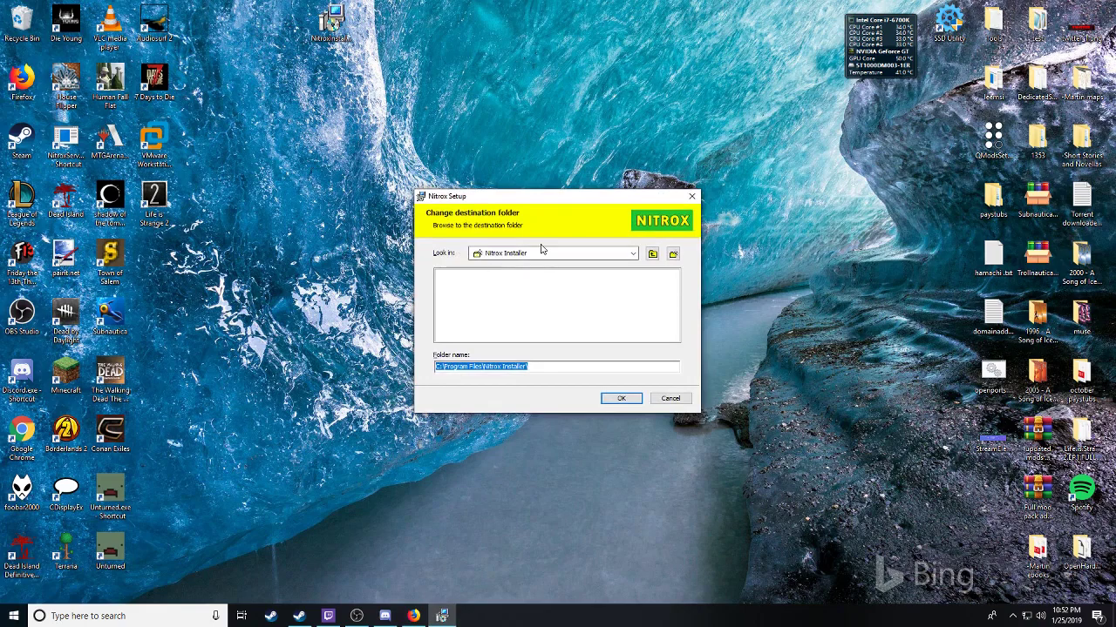
{"action": "left_click", "coordinate": [540, 253]}
{"action": "left_click", "coordinate": [519, 266]}
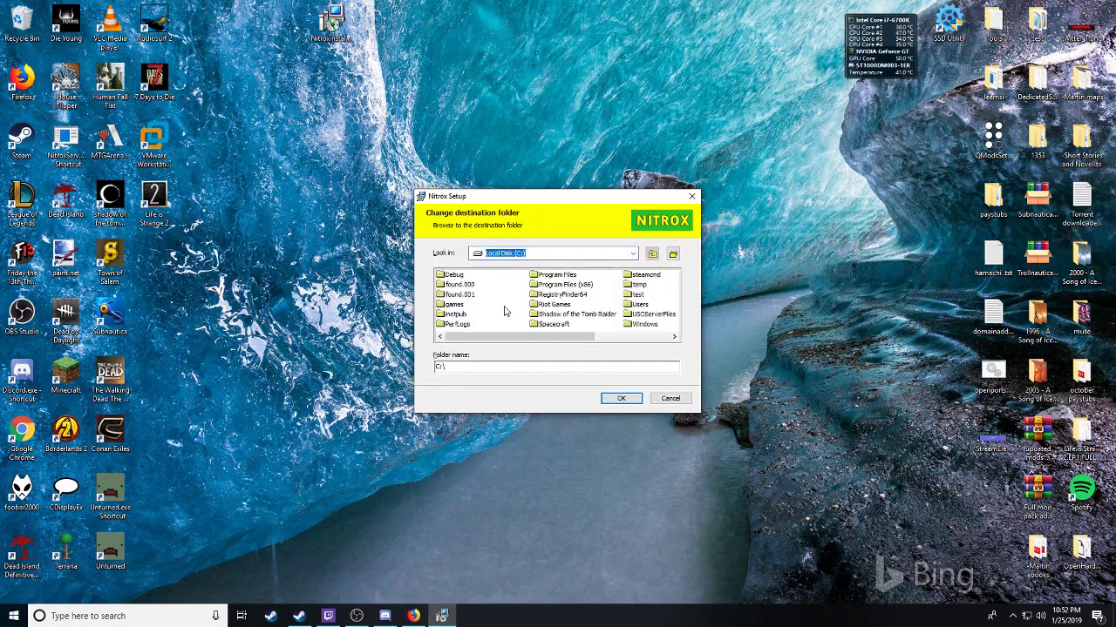
Step: Set the destination to C:\Program Files (x86)\Steam\steamapps\common\Subnautica\
{"action": "double_click", "coordinate": [563, 286]}
{"action": "scroll", "coordinate": [503, 327], "scroll_direction": "down", "scroll_amount": 5}
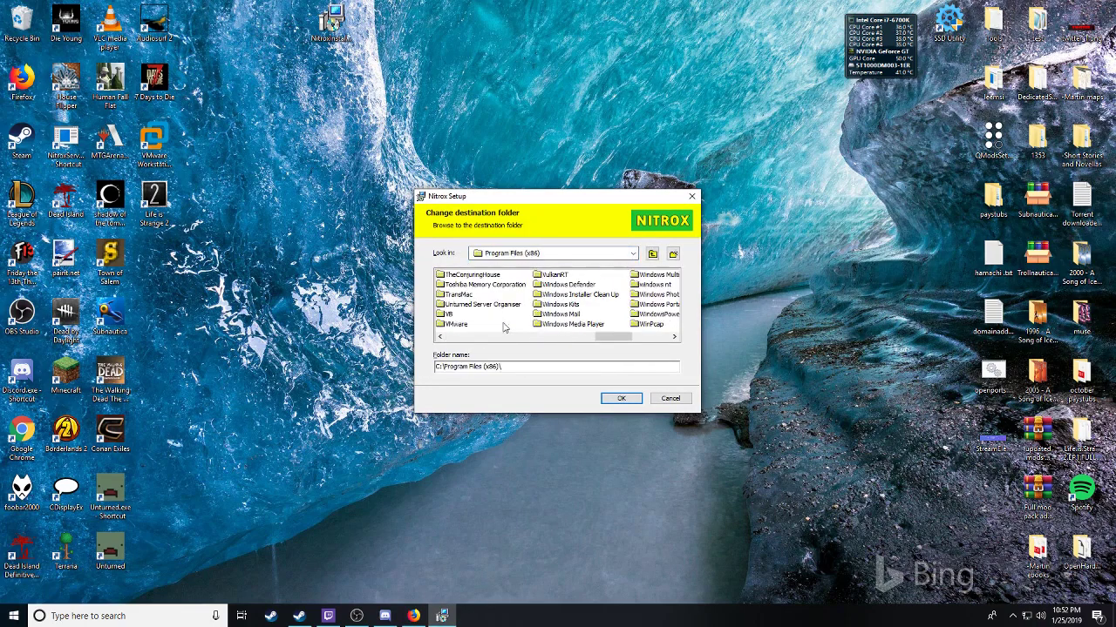
{"action": "scroll", "coordinate": [502, 325], "scroll_direction": "down", "scroll_amount": 3}
{"action": "scroll", "coordinate": [494, 315], "scroll_direction": "up", "scroll_amount": 6}
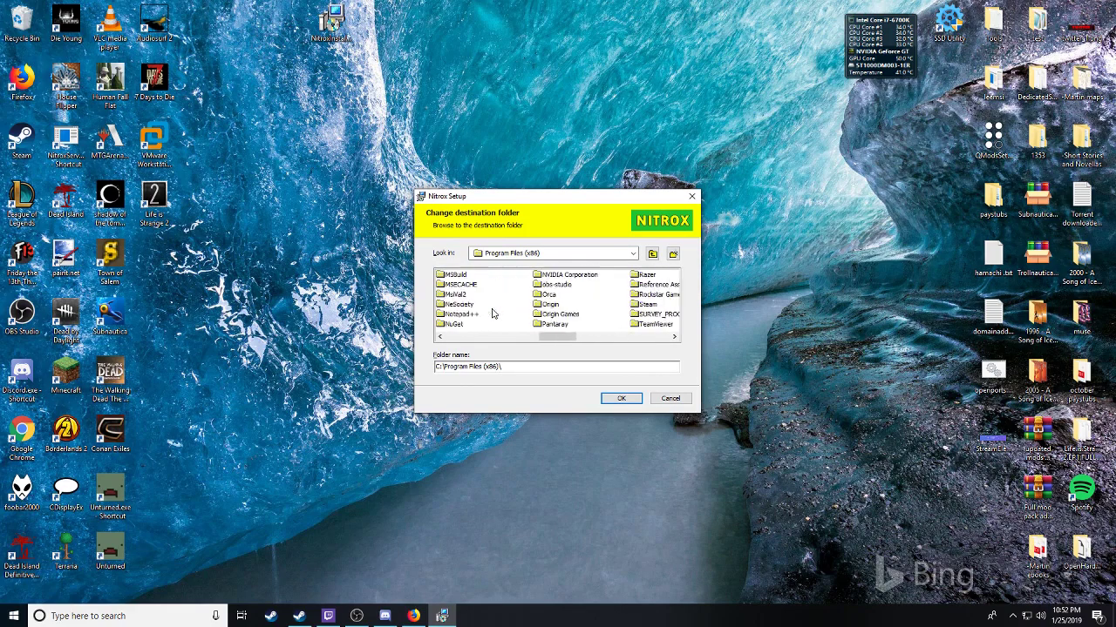
{"action": "double_click", "coordinate": [455, 305]}
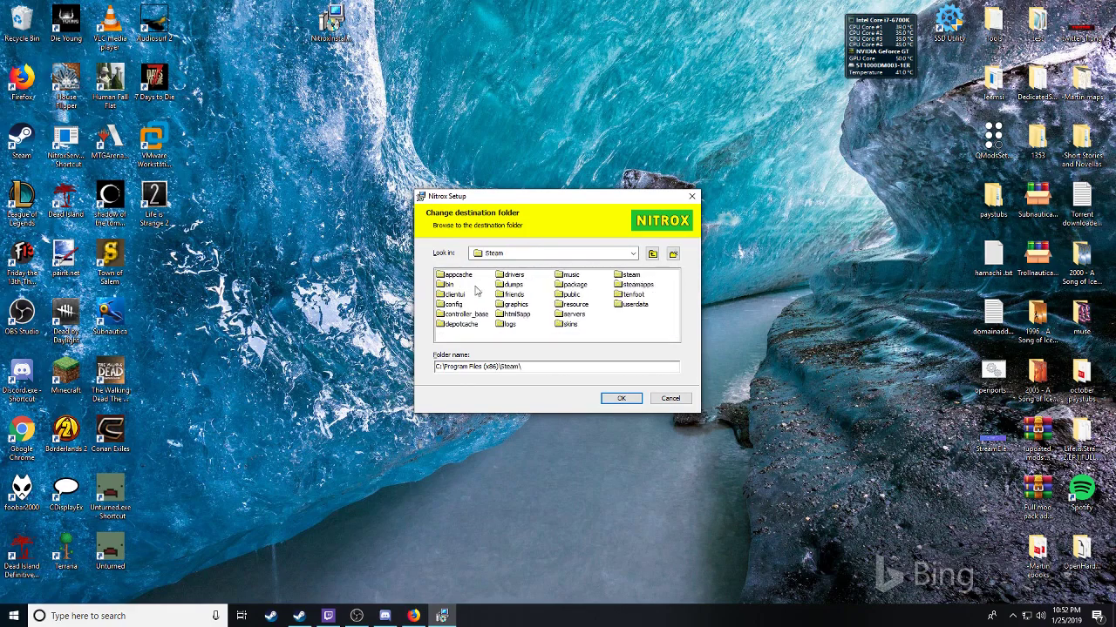
{"action": "double_click", "coordinate": [622, 285]}
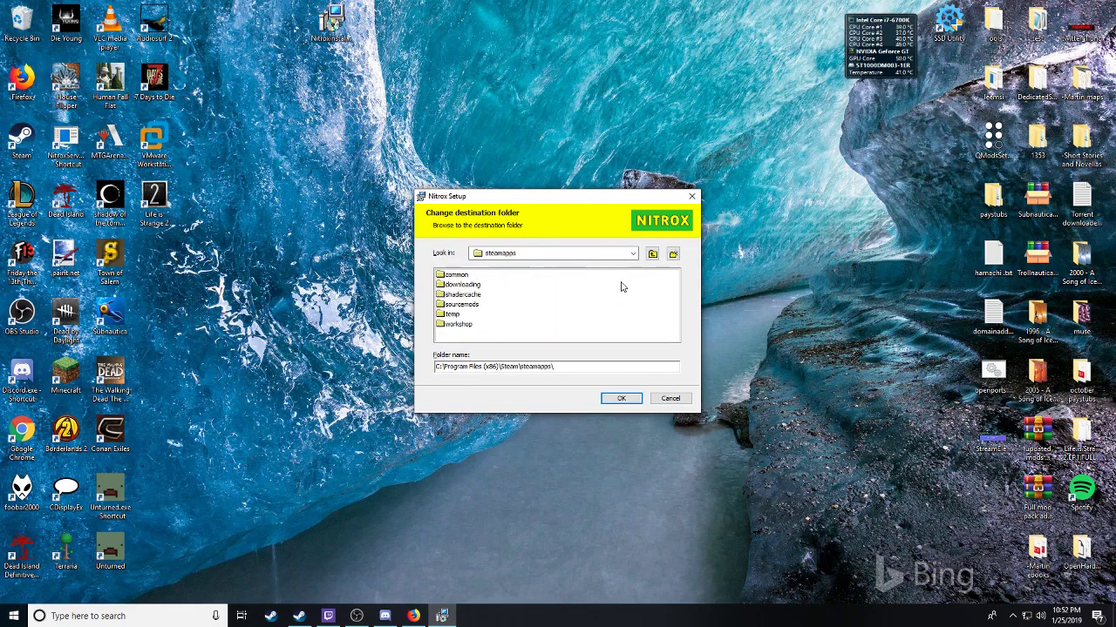
{"action": "double_click", "coordinate": [454, 275]}
{"action": "scroll", "coordinate": [484, 320], "scroll_direction": "down", "scroll_amount": 10}
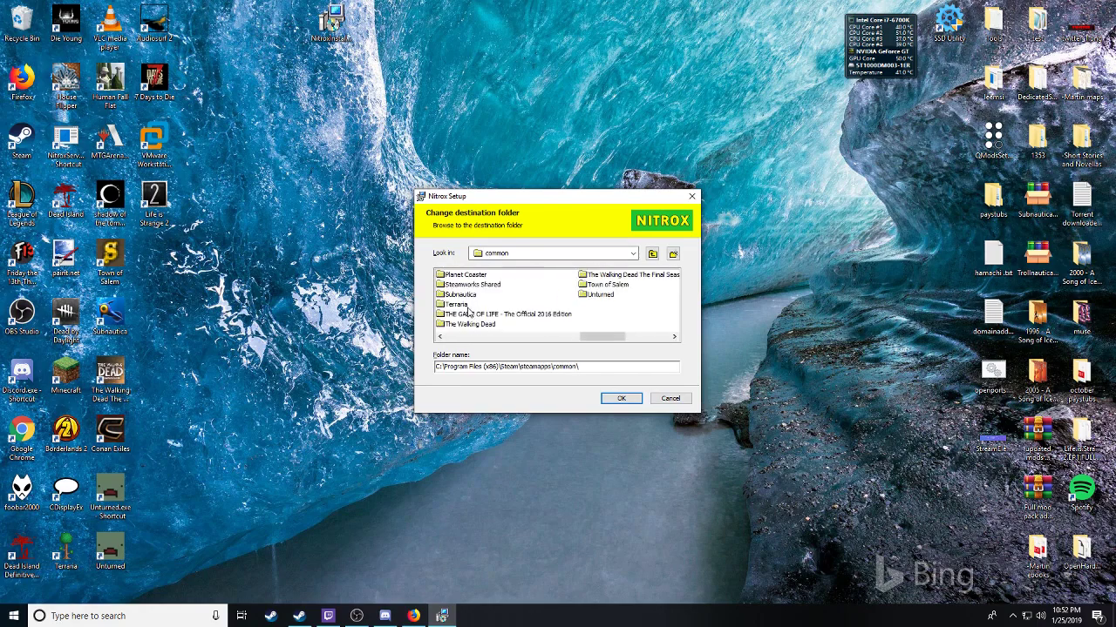
{"action": "left_click", "coordinate": [461, 295]}
{"action": "left_click", "coordinate": [616, 403]}
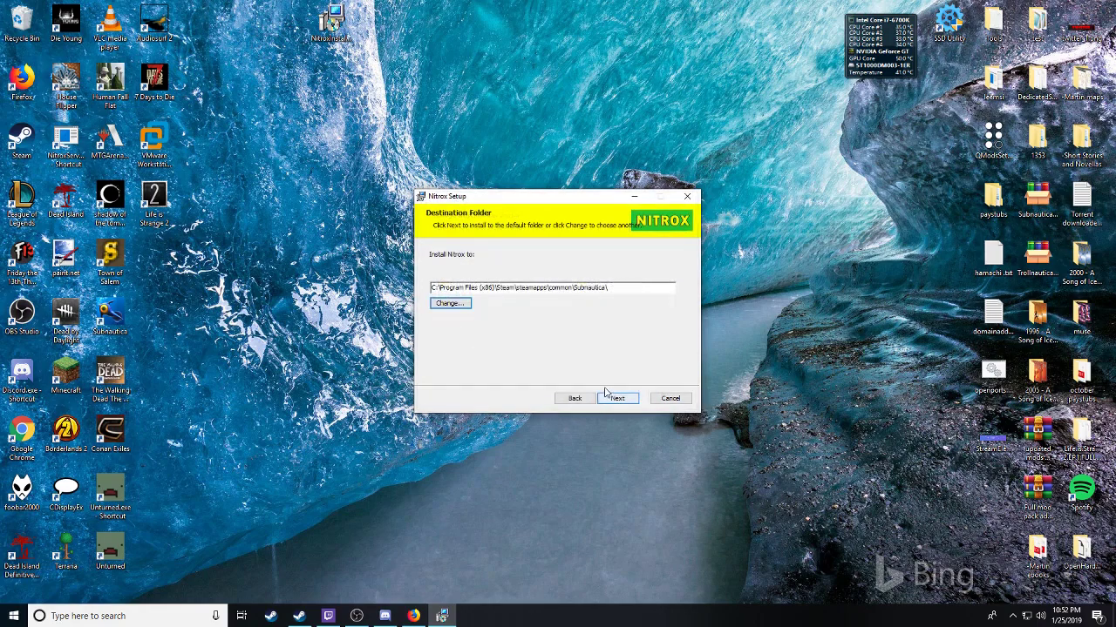
Step: Install Nitrox into the Steam Subnautica folder and close the finished installer
{"action": "left_click", "coordinate": [617, 401]}
{"action": "left_click", "coordinate": [613, 398]}
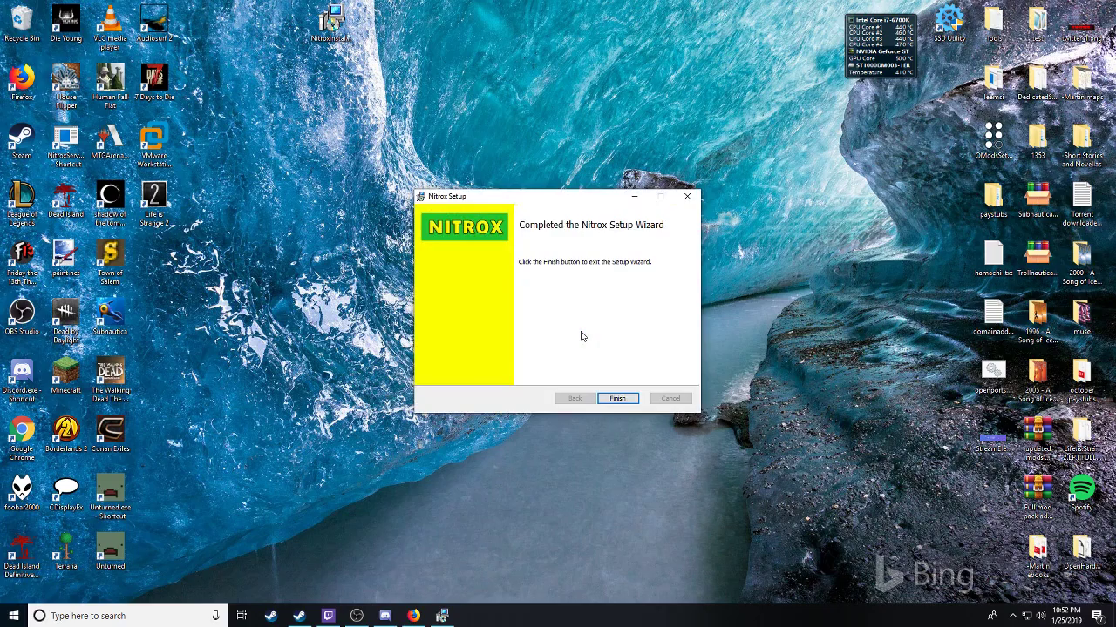
{"action": "left_click", "coordinate": [615, 399]}
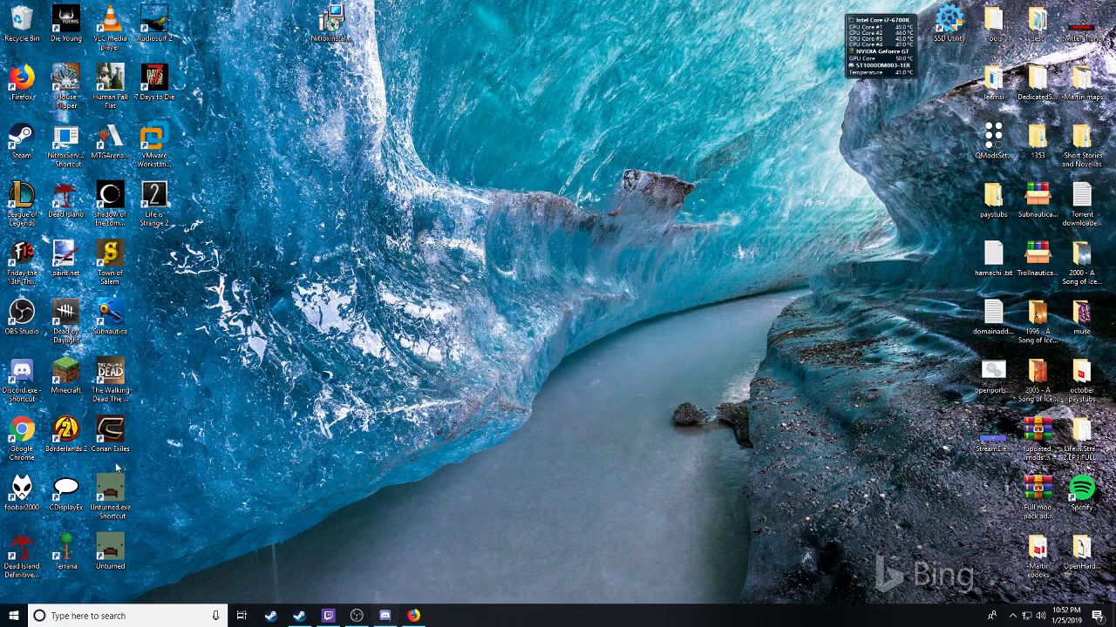
Step: Go to vpn.net in Firefox
{"action": "left_click", "coordinate": [414, 616]}
{"action": "left_click", "coordinate": [338, 47]}
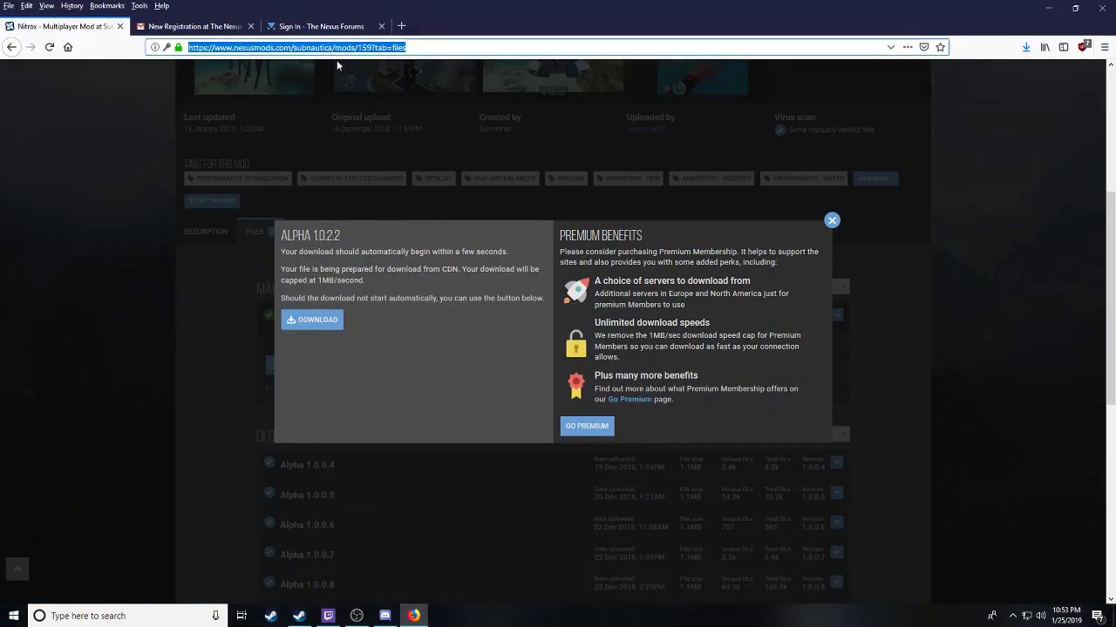
{"action": "type", "text": "g"}
{"action": "key", "text": "BackSpace"}
{"action": "type", "text": "vpn"}
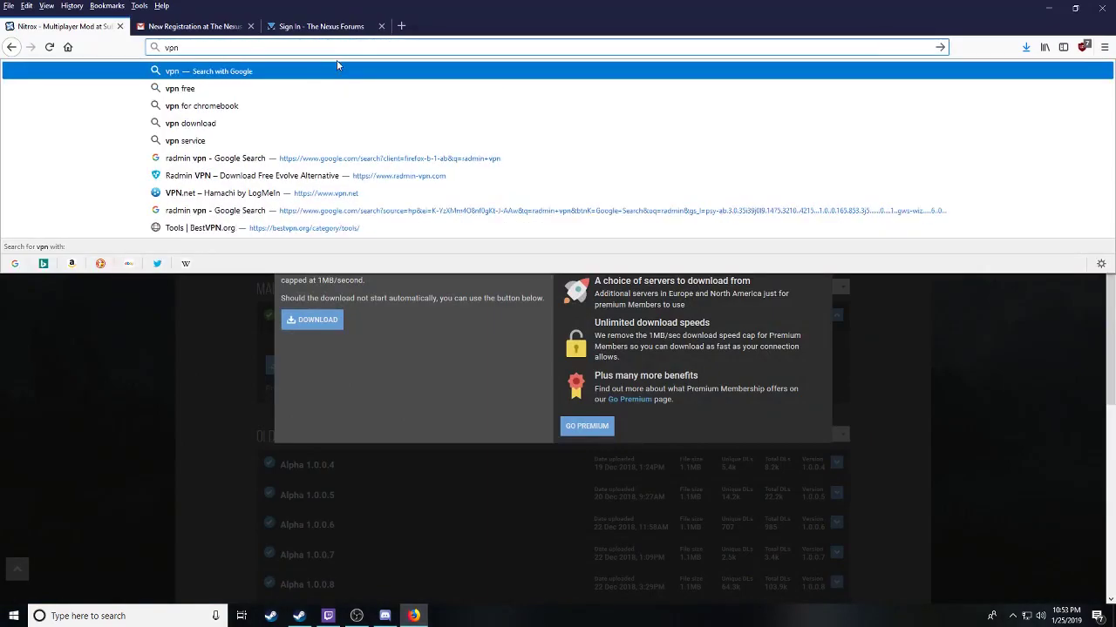
{"action": "type", "text": ".net"}
{"action": "key", "text": "Return"}
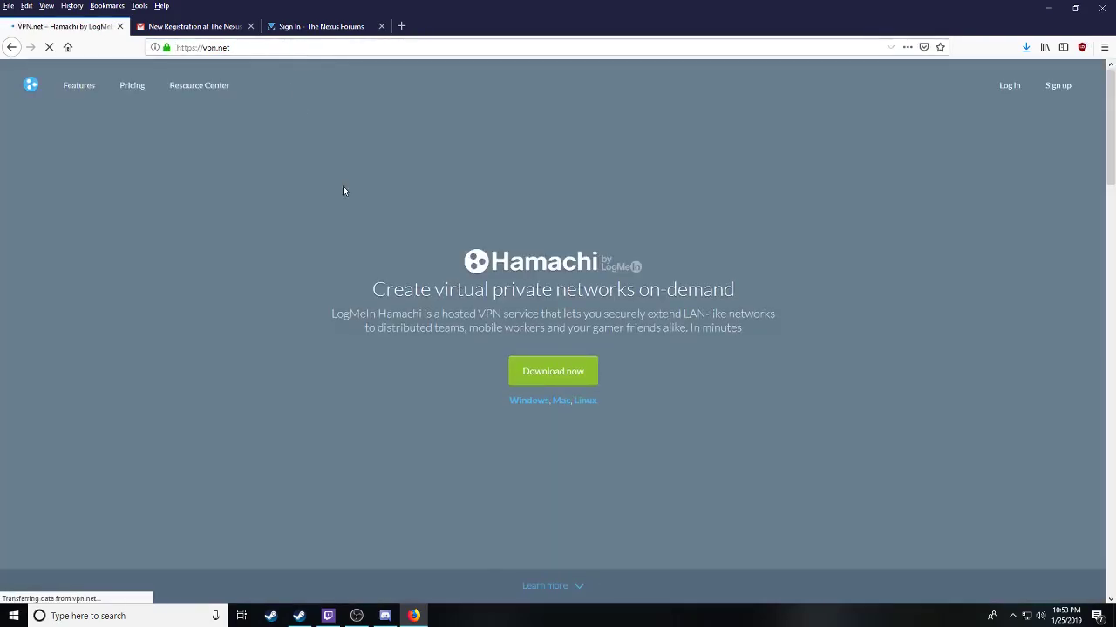
Step: Download the Hamachi installer and save hamachi.msi to the Desktop
{"action": "left_click", "coordinate": [541, 373]}
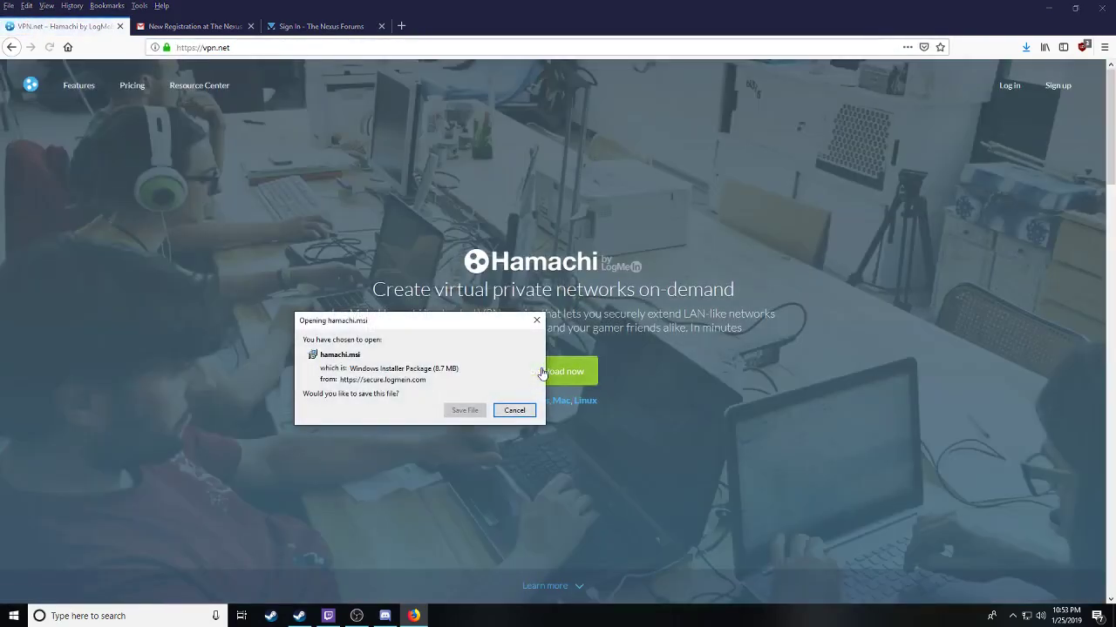
{"action": "left_click", "coordinate": [463, 411]}
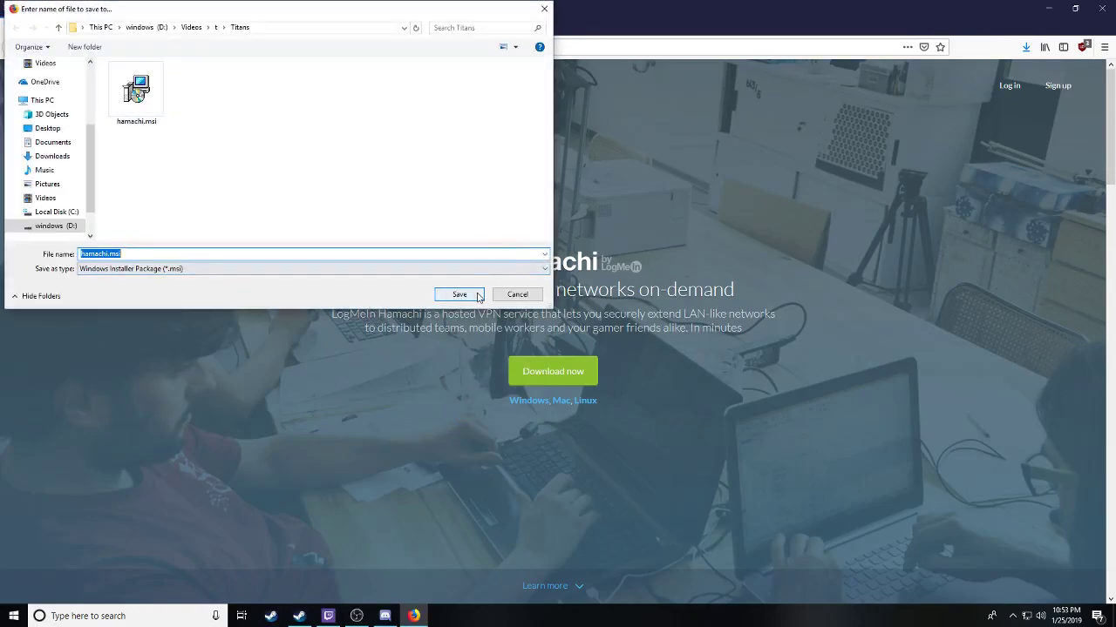
{"action": "left_click", "coordinate": [43, 128]}
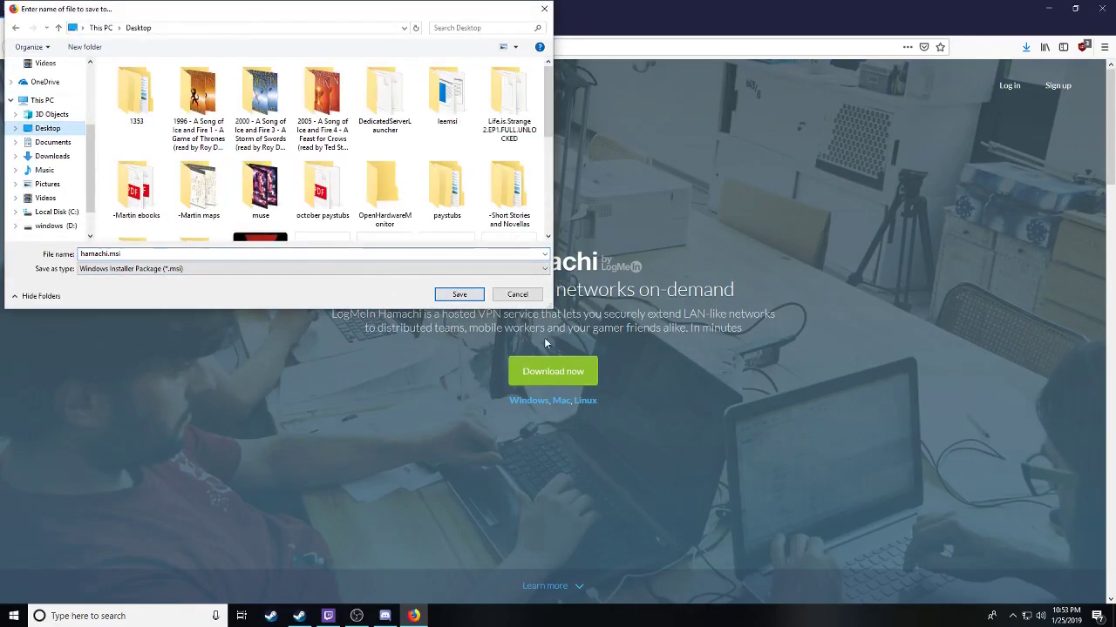
{"action": "left_click", "coordinate": [459, 295]}
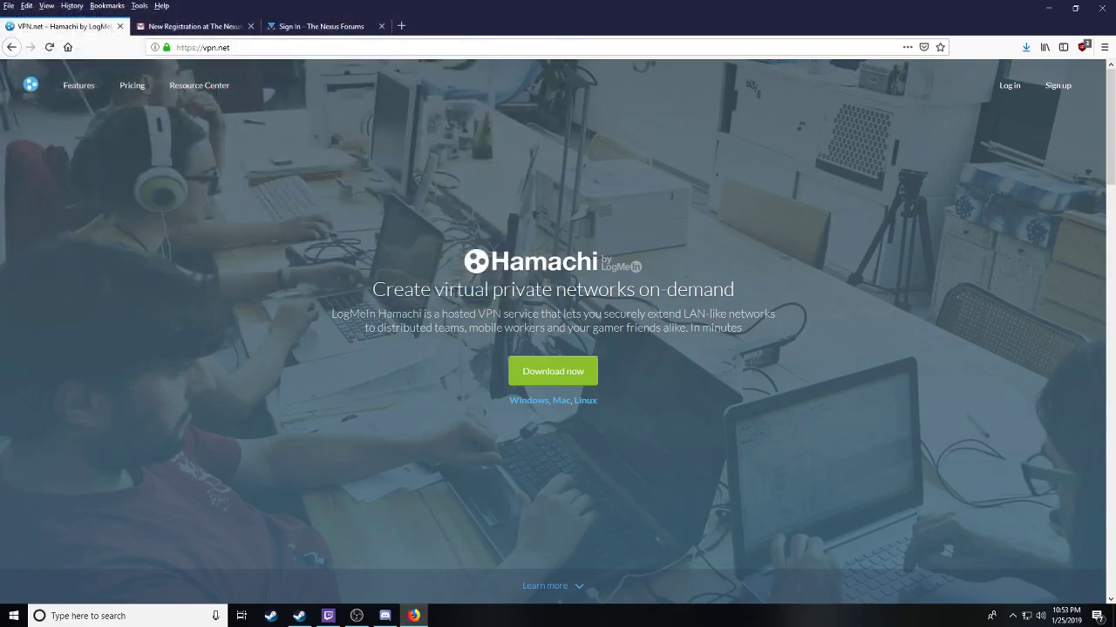
Step: Run the downloaded hamachi.msi from recent downloads and confirm the launch prompt
{"action": "left_click", "coordinate": [1028, 47]}
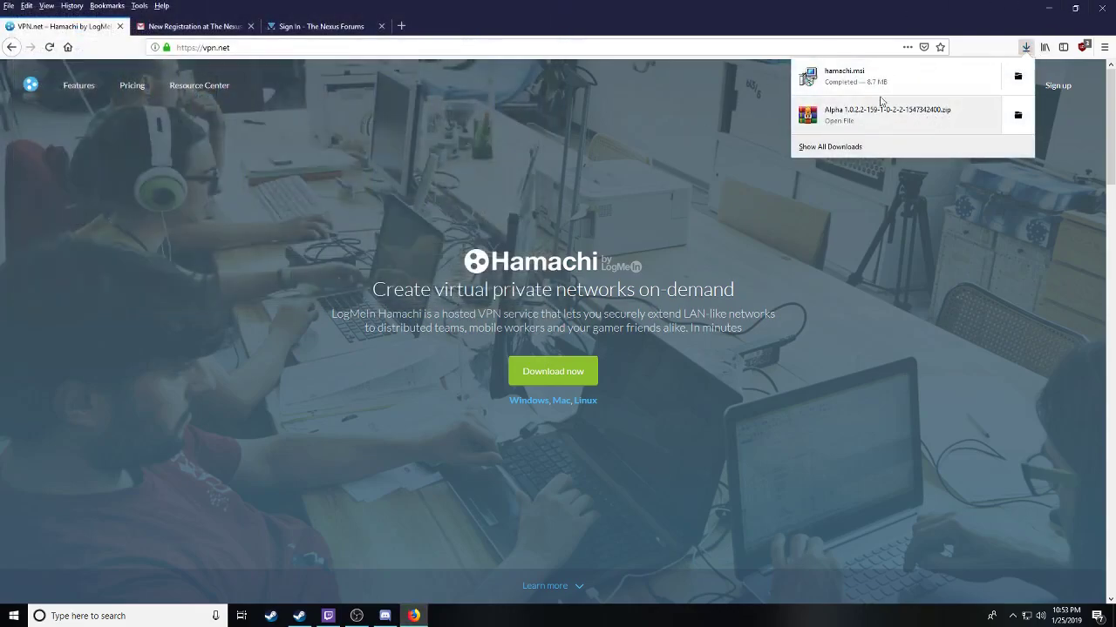
{"action": "left_click", "coordinate": [868, 91]}
{"action": "left_click", "coordinate": [533, 324]}
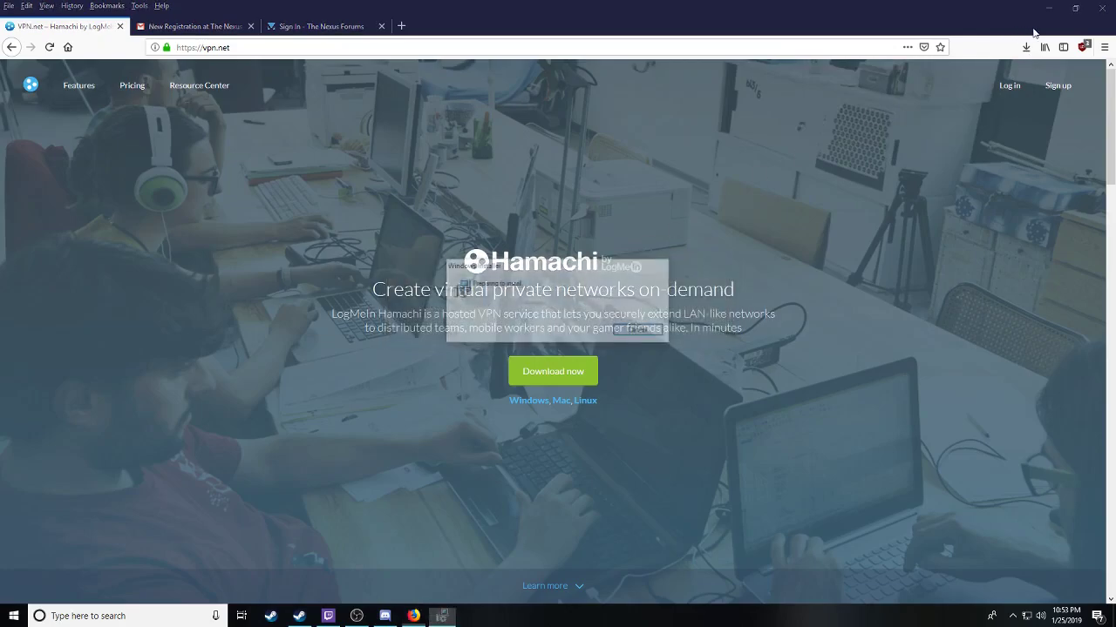
Step: Accept the license, install Hamachi with default options and LastPass unchecked, then launch it
{"action": "left_click", "coordinate": [596, 400]}
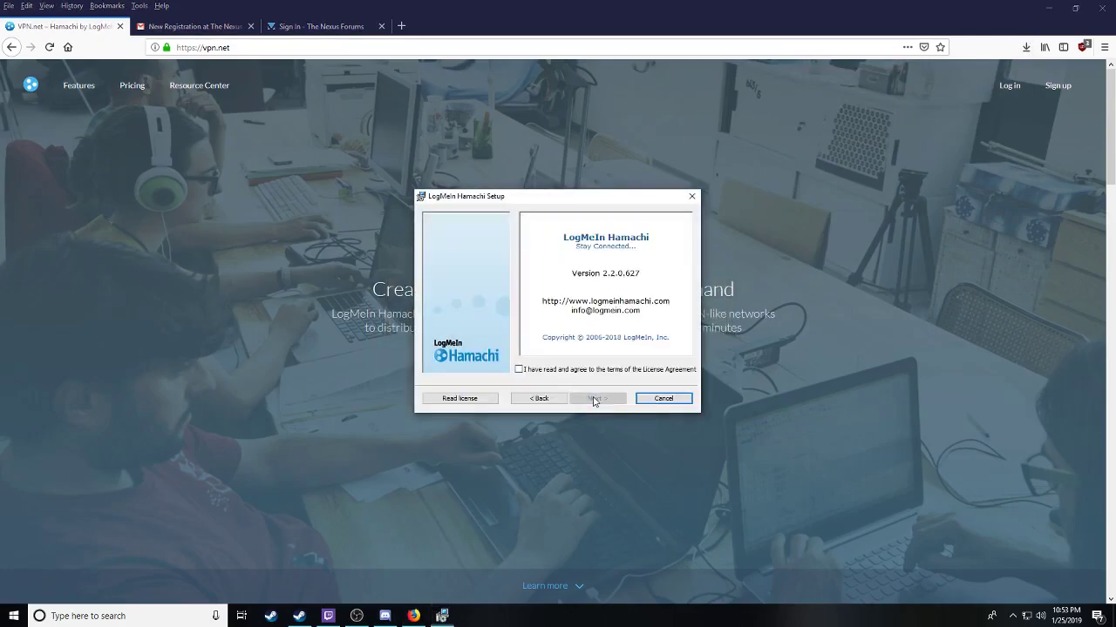
{"action": "left_click", "coordinate": [552, 371]}
{"action": "left_click", "coordinate": [594, 399]}
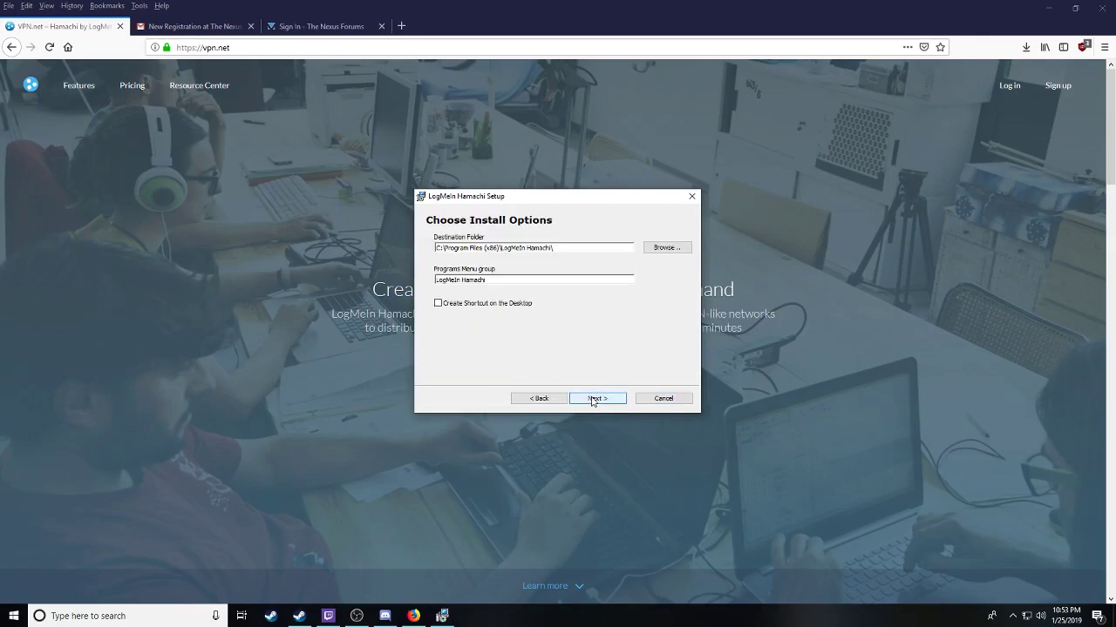
{"action": "left_click", "coordinate": [592, 399]}
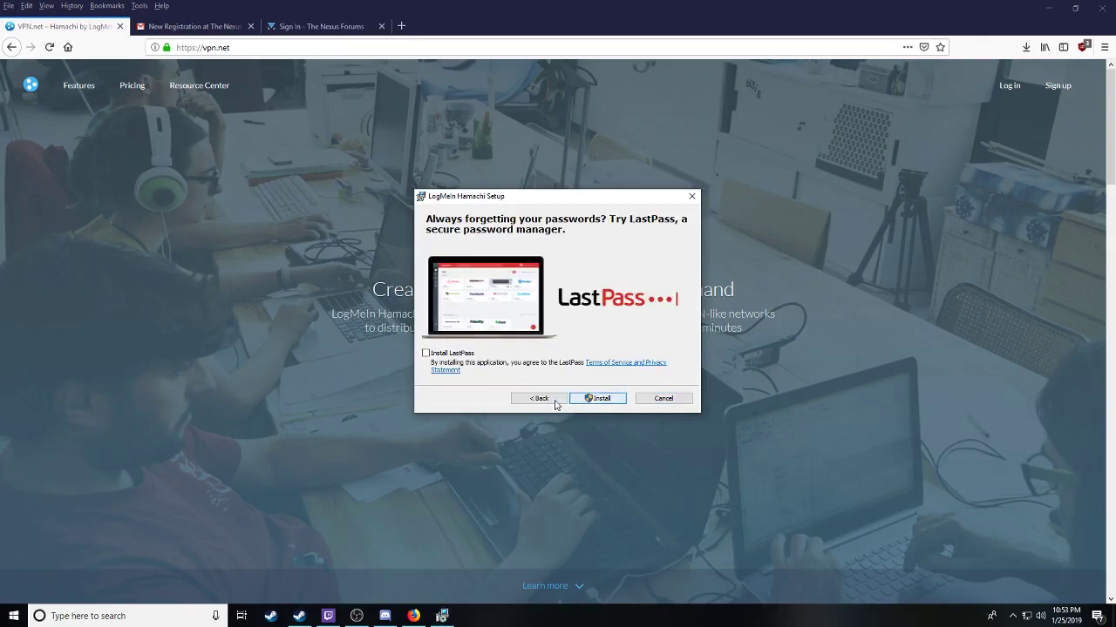
{"action": "left_click", "coordinate": [592, 399]}
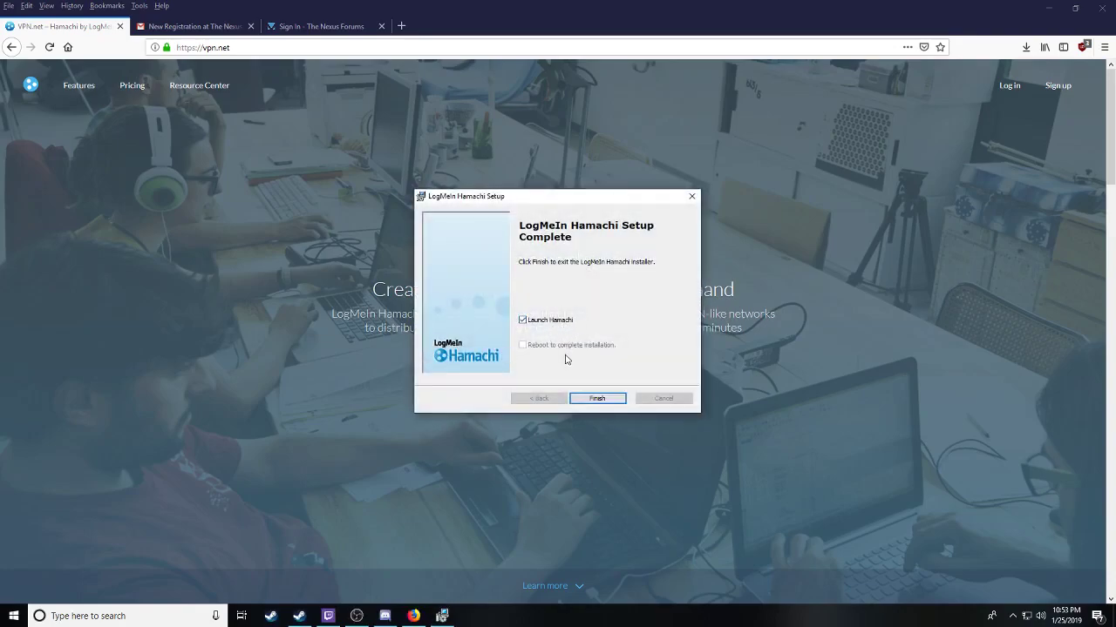
{"action": "left_click", "coordinate": [598, 398]}
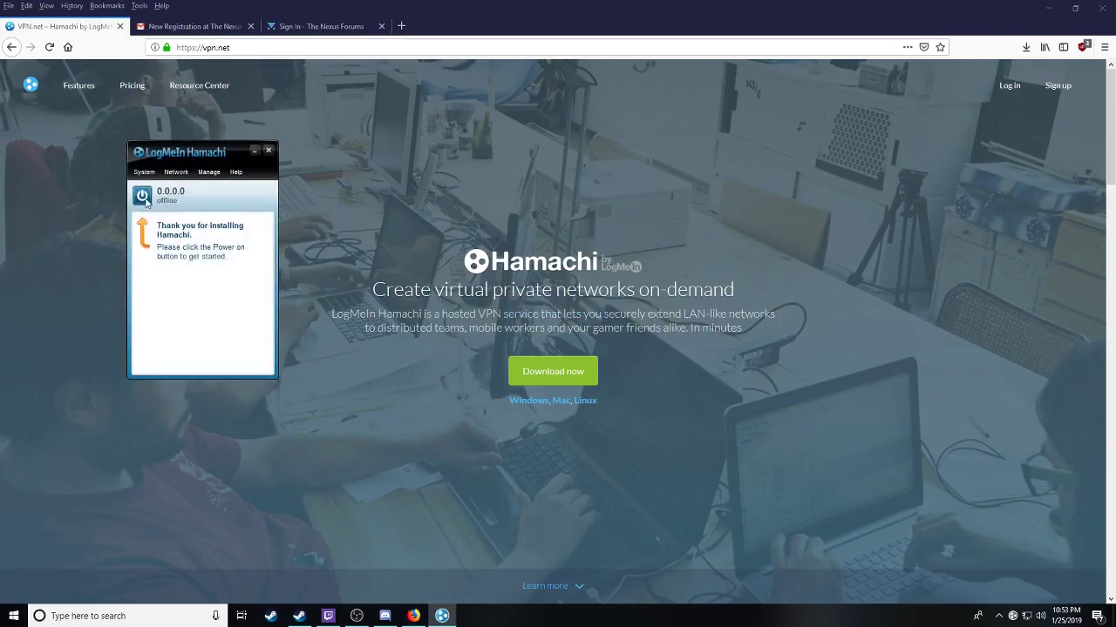
Step: Power Hamachi on and log in with the LogMeIn account e-mail and password
{"action": "left_click", "coordinate": [142, 195]}
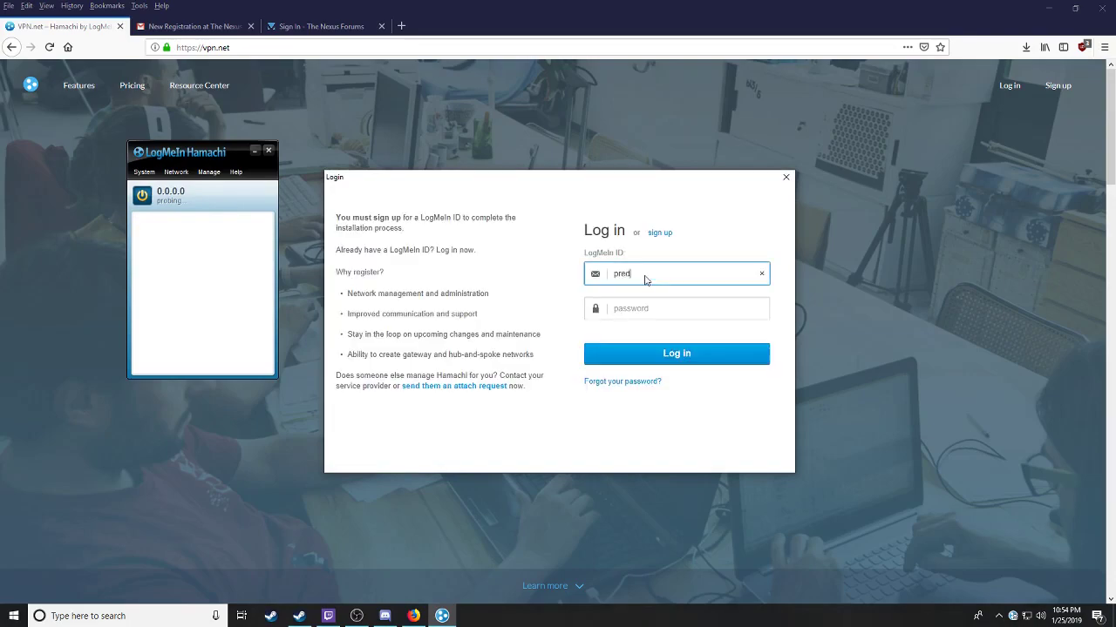
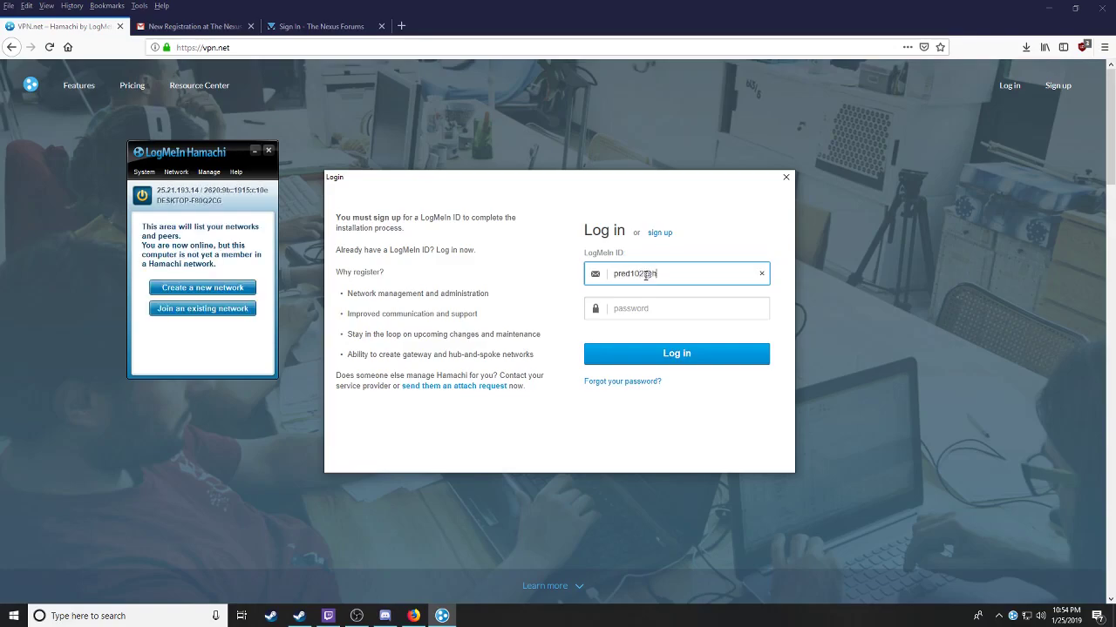
{"action": "key", "text": "Tab"}
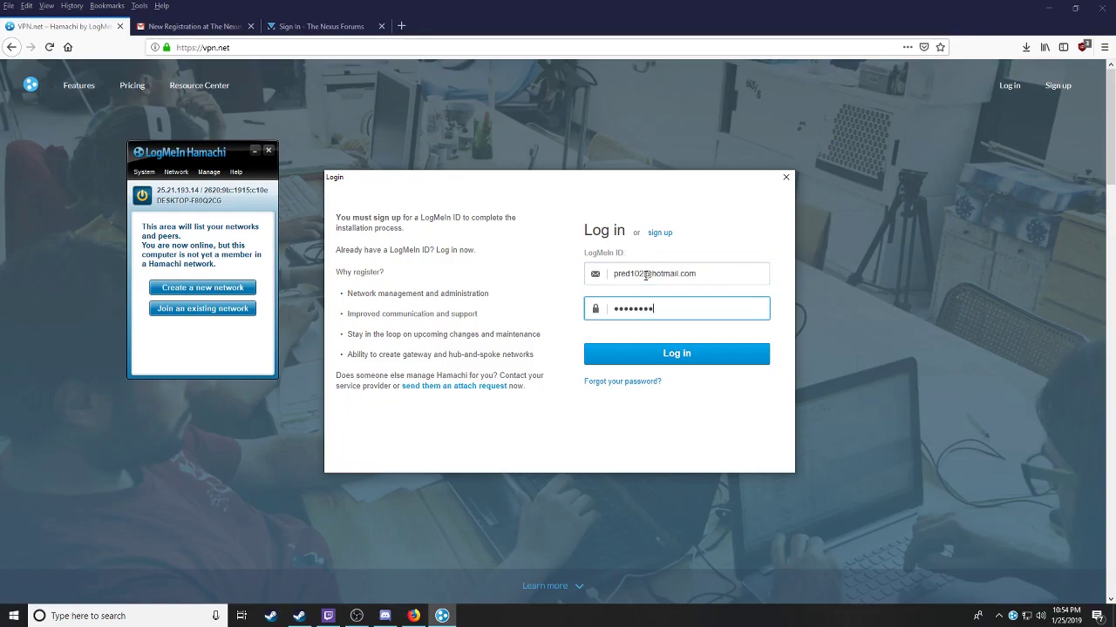
{"action": "type", "text": "*"}
{"action": "key", "text": "Return"}
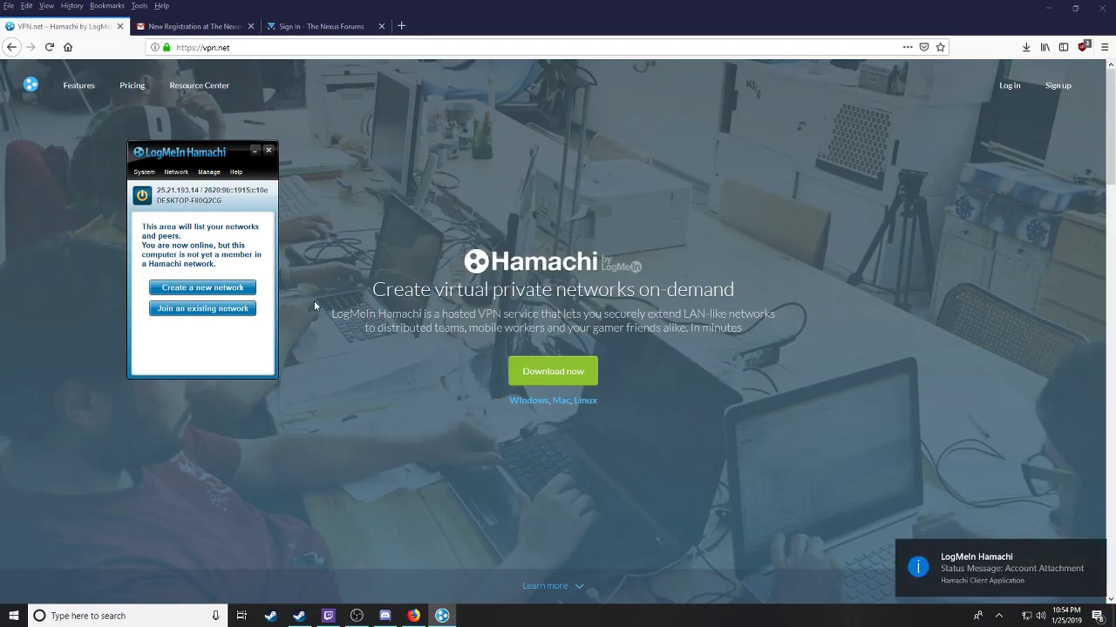
Step: Create the Hamachi network 'nitroxserver102', entering a network password and its confirmation
{"action": "left_click", "coordinate": [209, 289]}
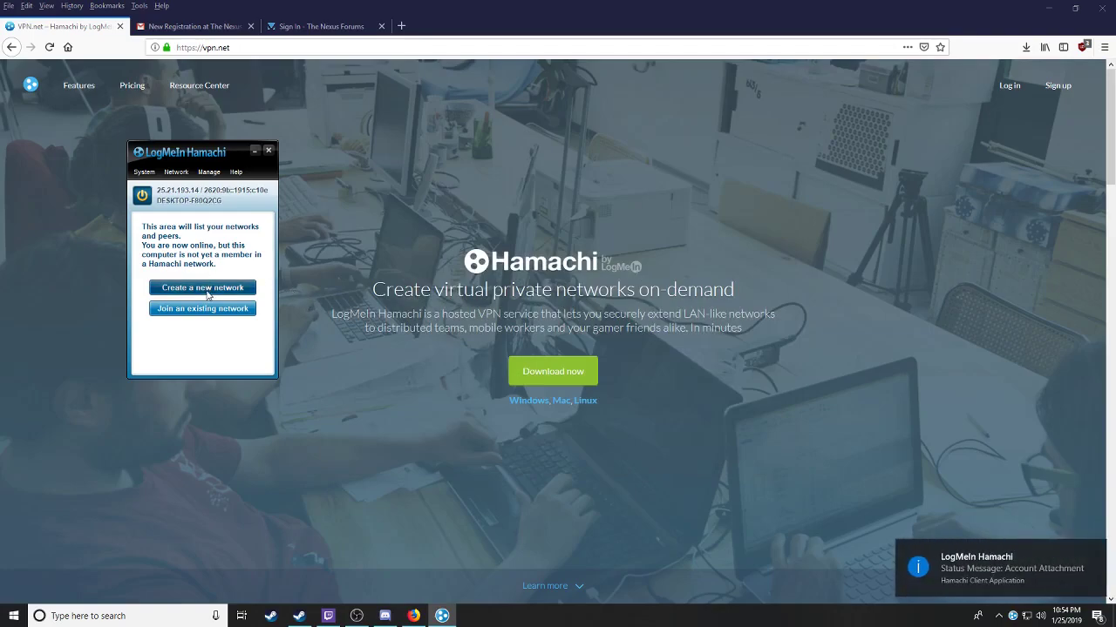
{"action": "type", "text": "nitrox"}
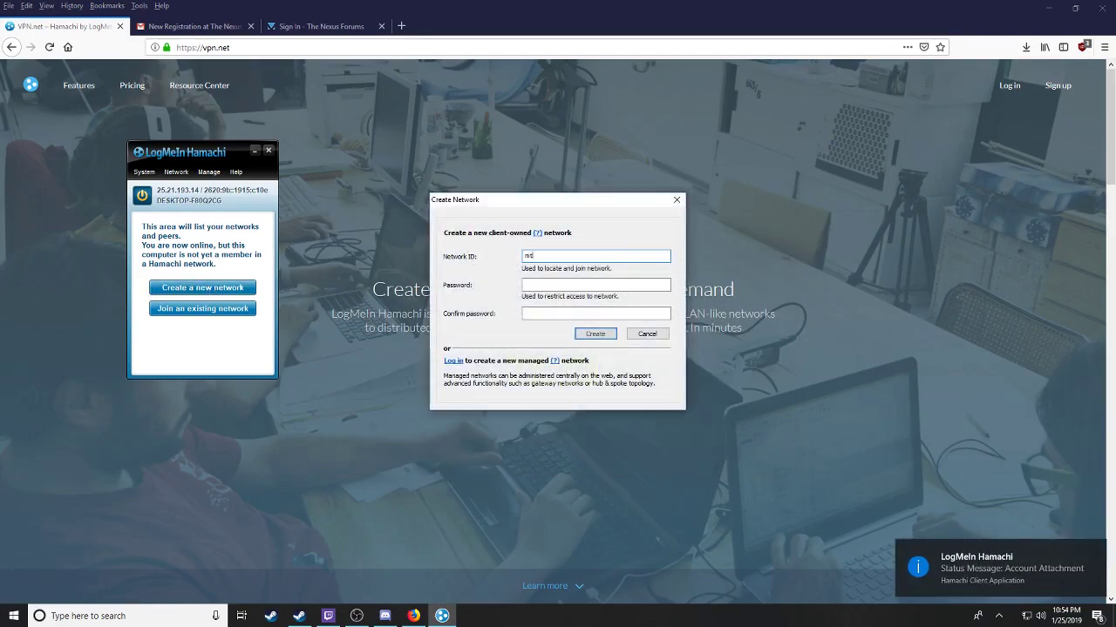
{"action": "left_click", "coordinate": [619, 254]}
{"action": "type", "text": "server"}
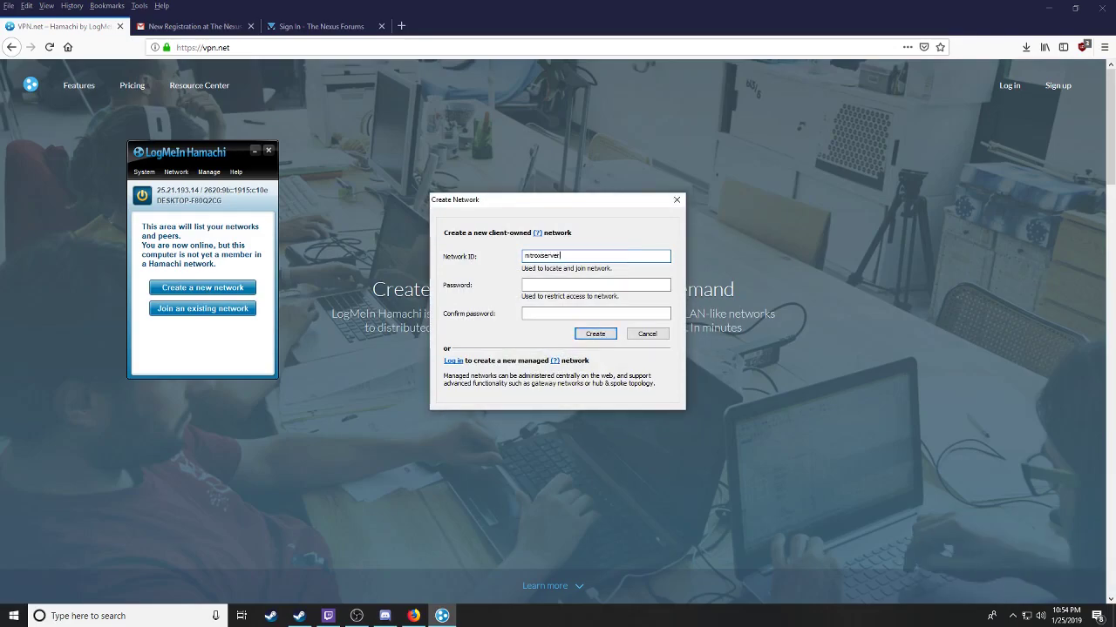
{"action": "type", "text": "102"}
{"action": "left_click", "coordinate": [619, 282]}
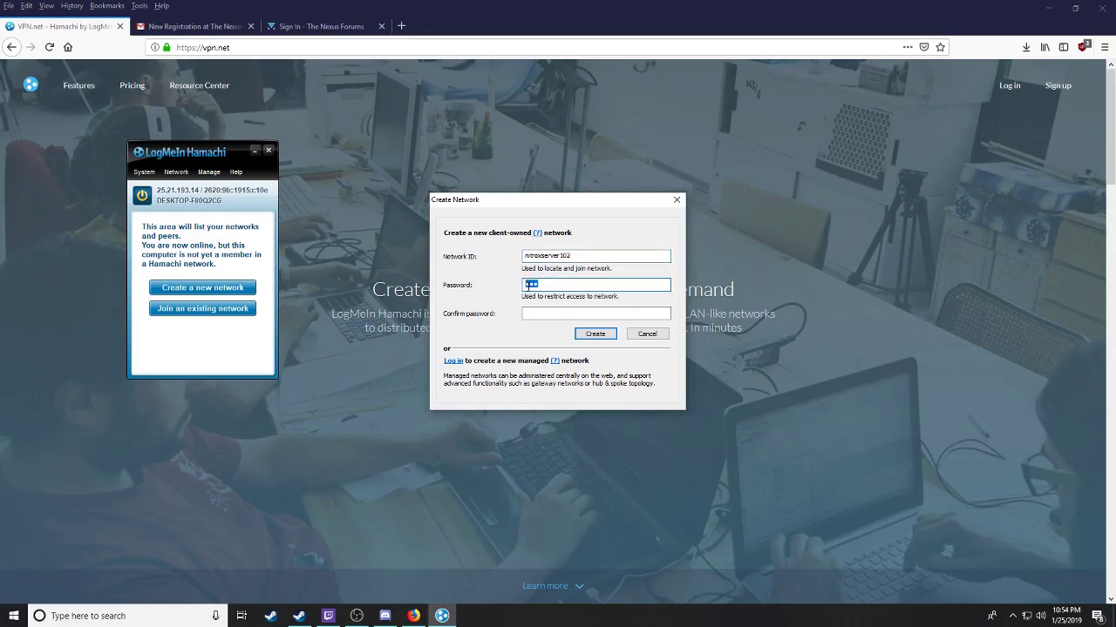
{"action": "left_click", "coordinate": [528, 314]}
{"action": "type", "text": "n"}
{"action": "left_click", "coordinate": [596, 335]}
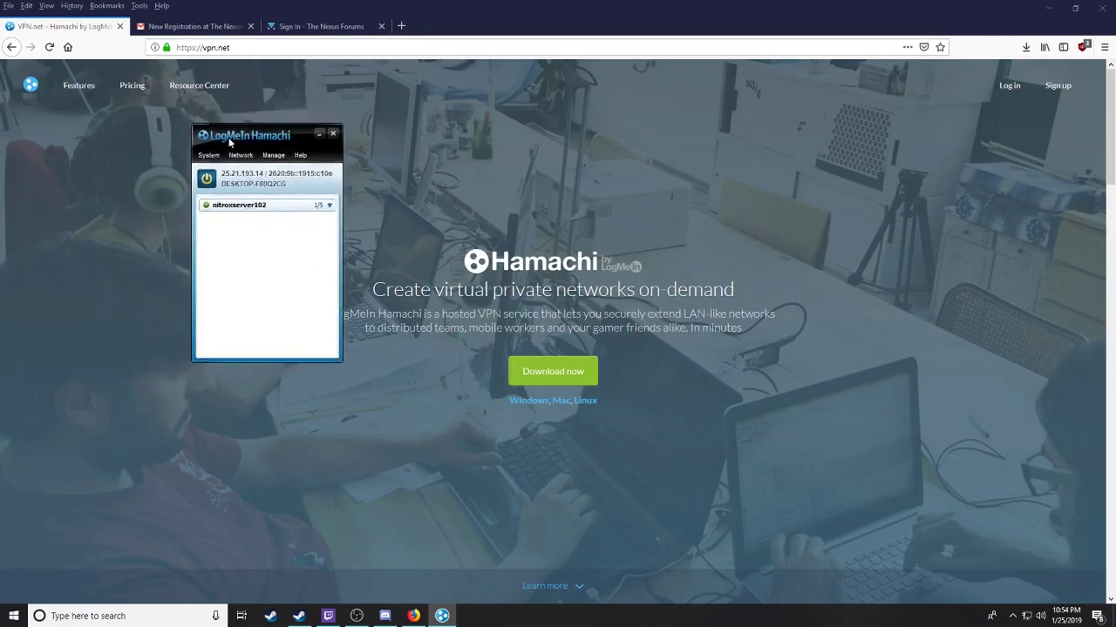
Step: Move the Hamachi window aside and open Windows Defender Firewall through a 'fire' Start search
{"action": "left_click_drag", "start_coordinate": [162, 159], "coordinate": [595, 103]}
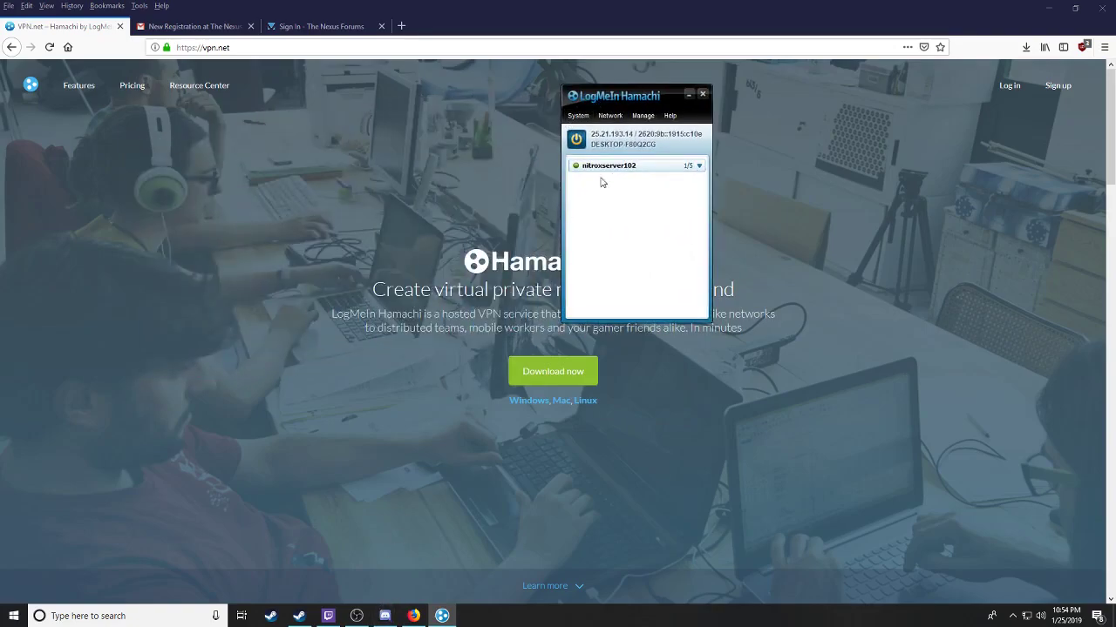
{"action": "left_click", "coordinate": [13, 616]}
{"action": "type", "text": "f"}
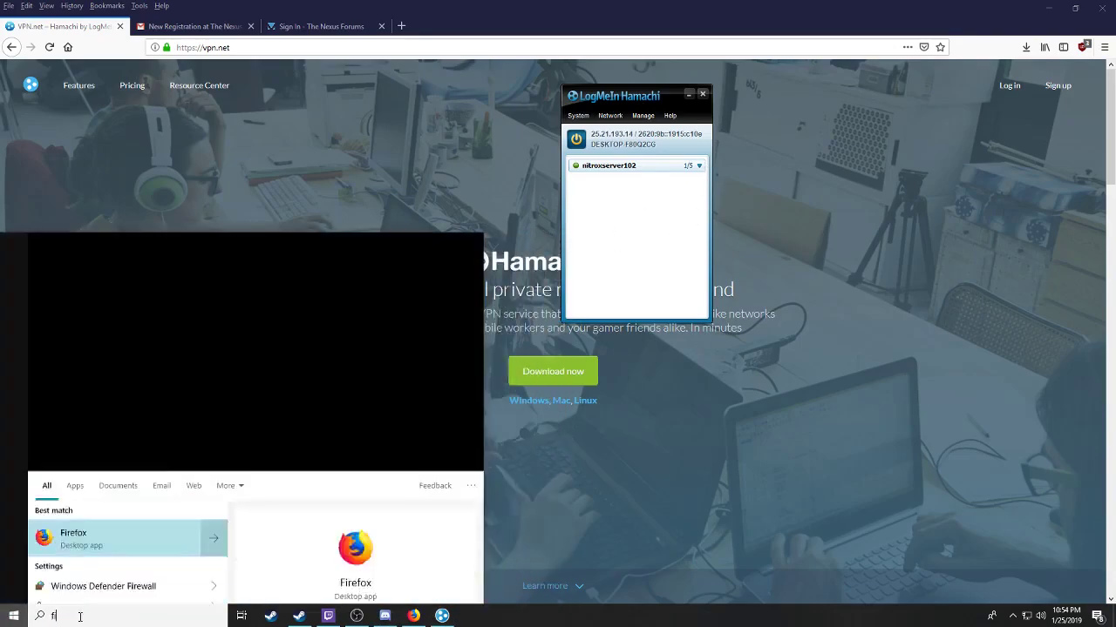
{"action": "type", "text": "ire"}
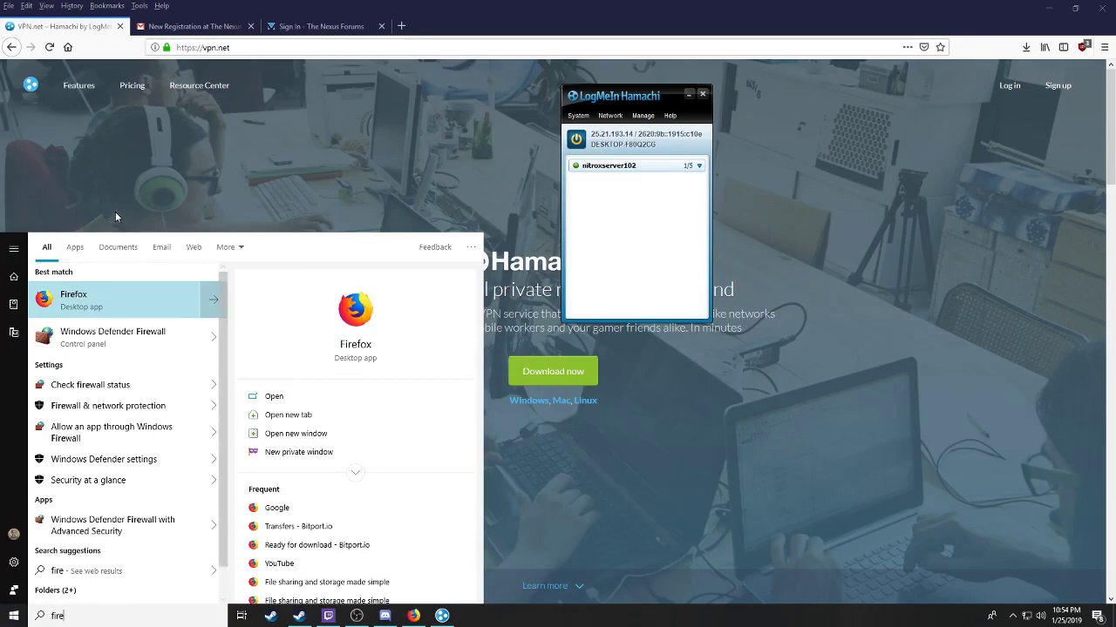
{"action": "left_click", "coordinate": [117, 348]}
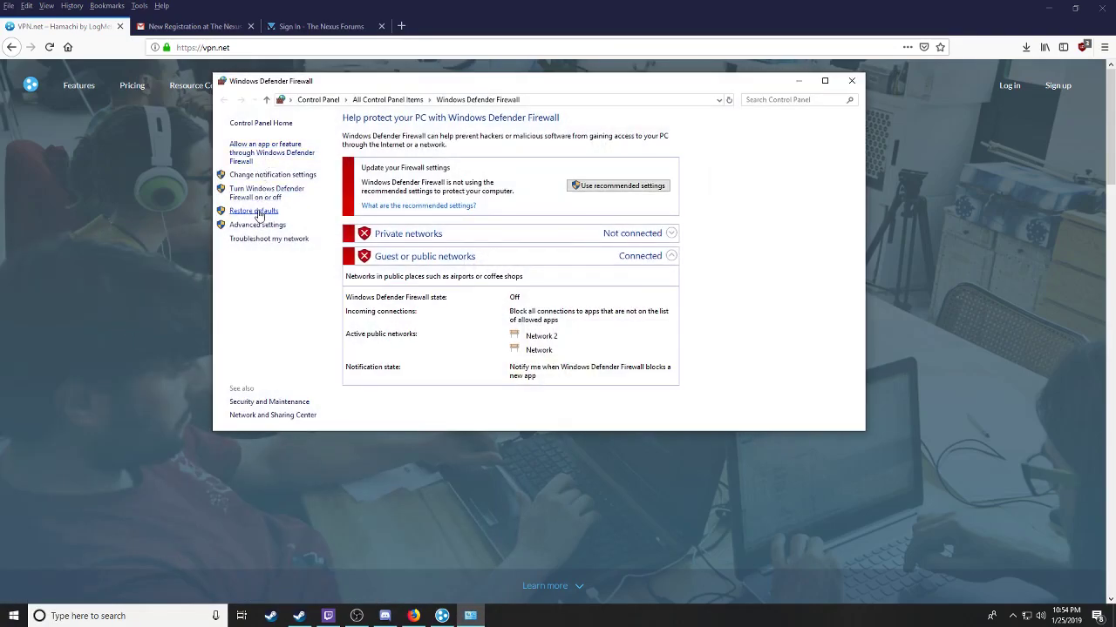
Step: In the advanced firewall properties, review protected connections for the Domain and Private profiles
{"action": "left_click", "coordinate": [257, 226]}
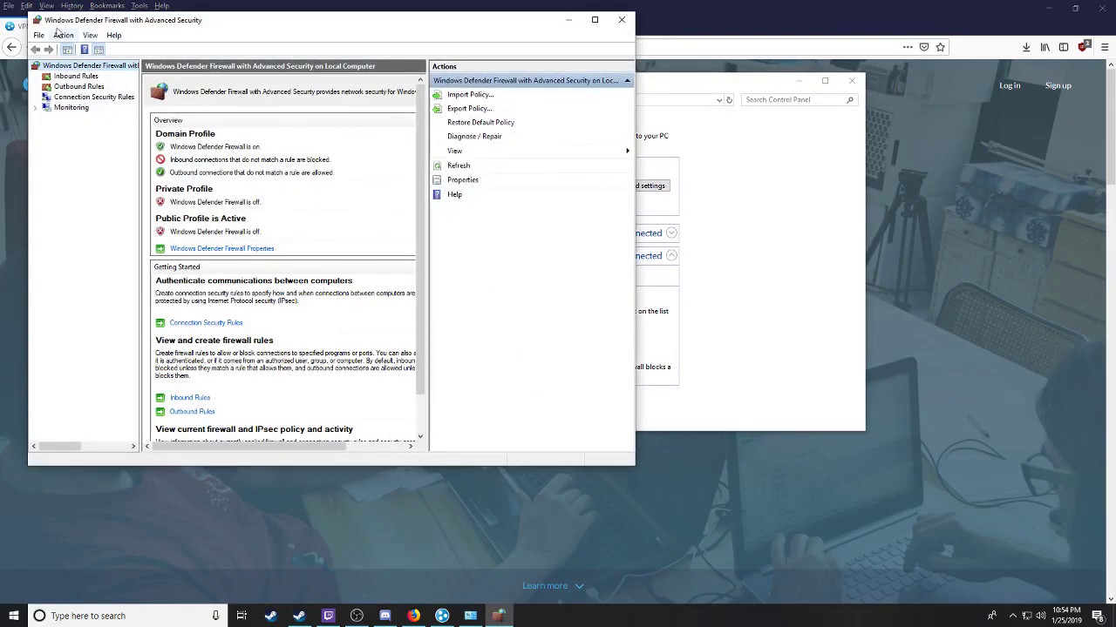
{"action": "left_click", "coordinate": [63, 35]}
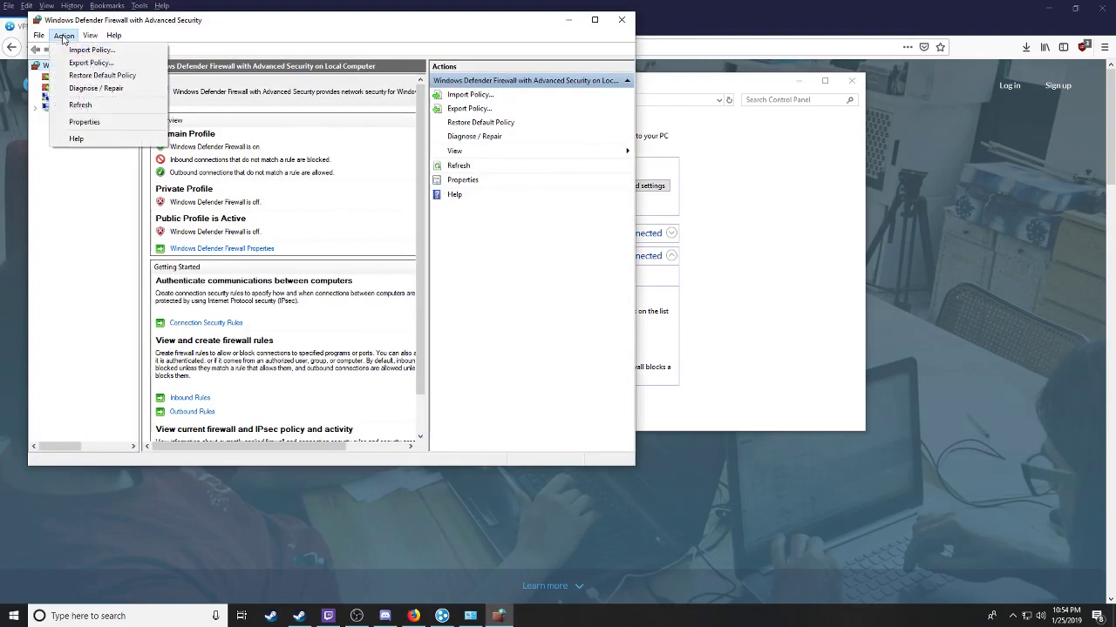
{"action": "left_click", "coordinate": [82, 123]}
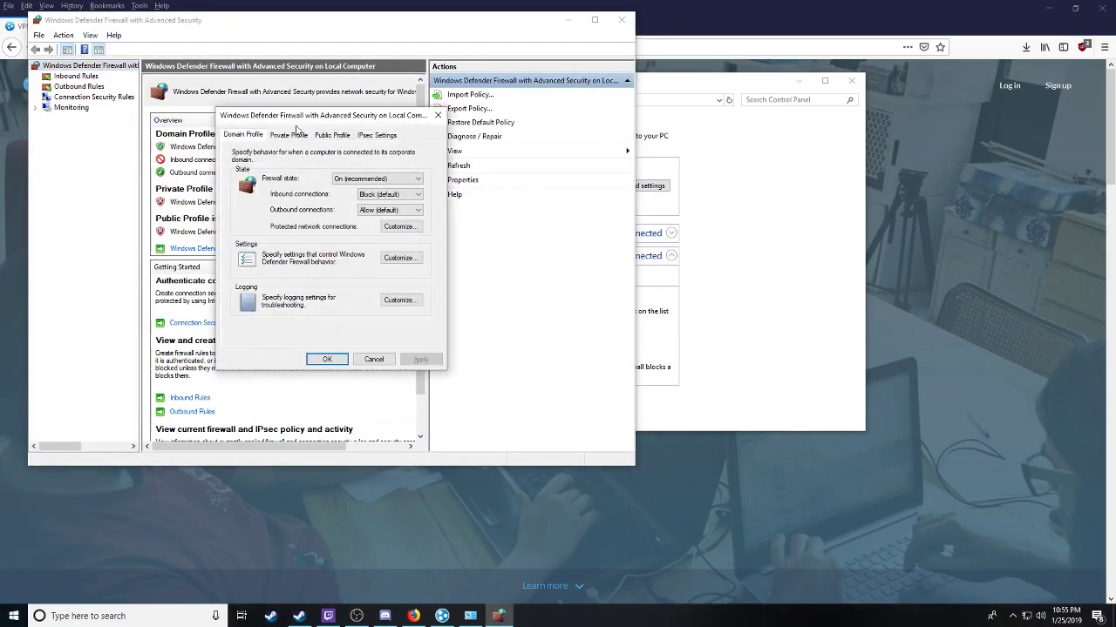
{"action": "left_click", "coordinate": [399, 226]}
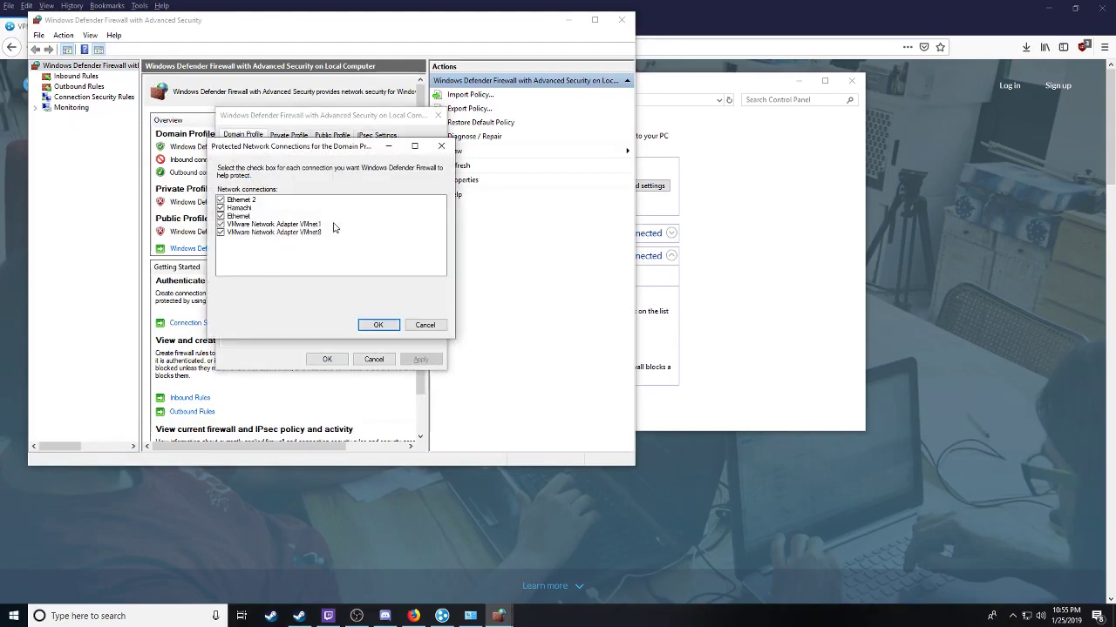
{"action": "left_click", "coordinate": [379, 325]}
{"action": "left_click", "coordinate": [289, 135]}
{"action": "left_click", "coordinate": [401, 227]}
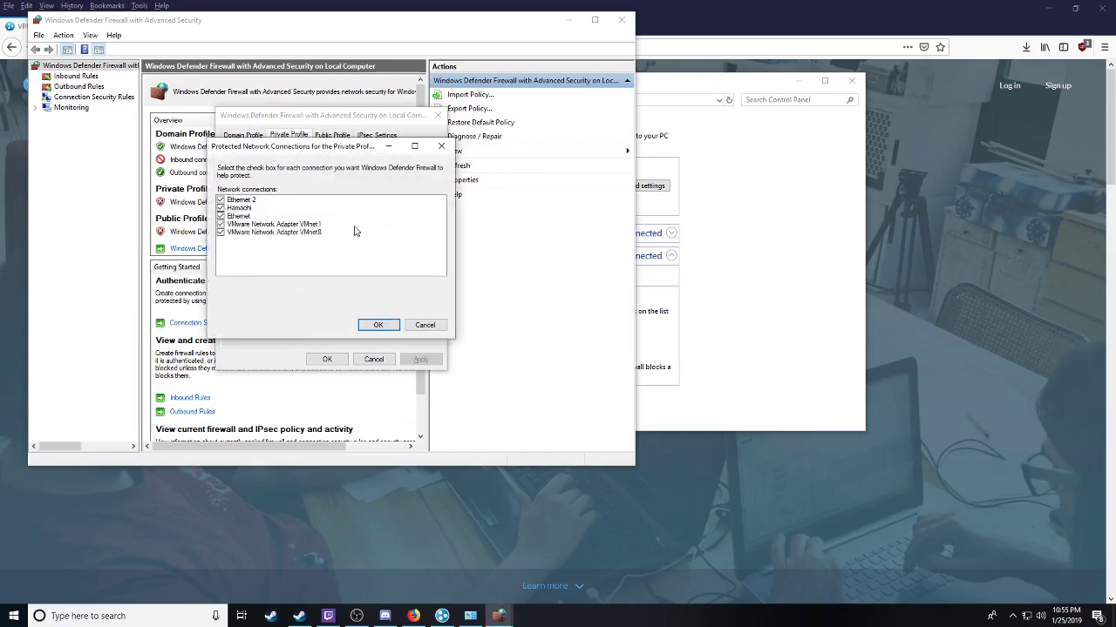
{"action": "left_click", "coordinate": [376, 324]}
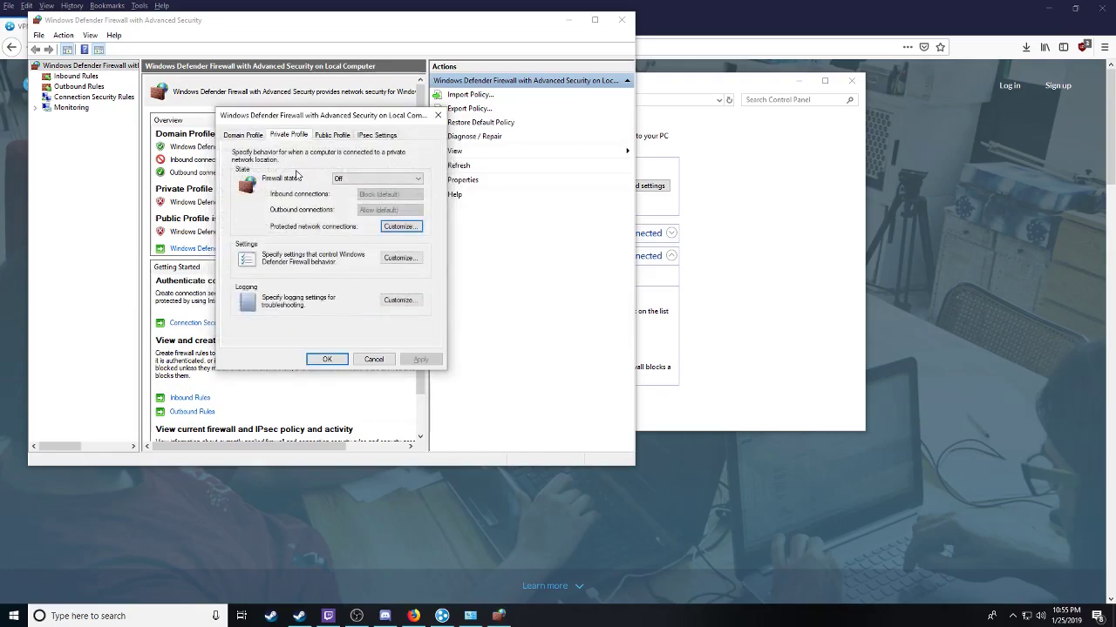
Step: Exclude the Hamachi connection from Public profile protection, apply, and close the advanced settings
{"action": "left_click", "coordinate": [325, 137]}
{"action": "left_click", "coordinate": [401, 227]}
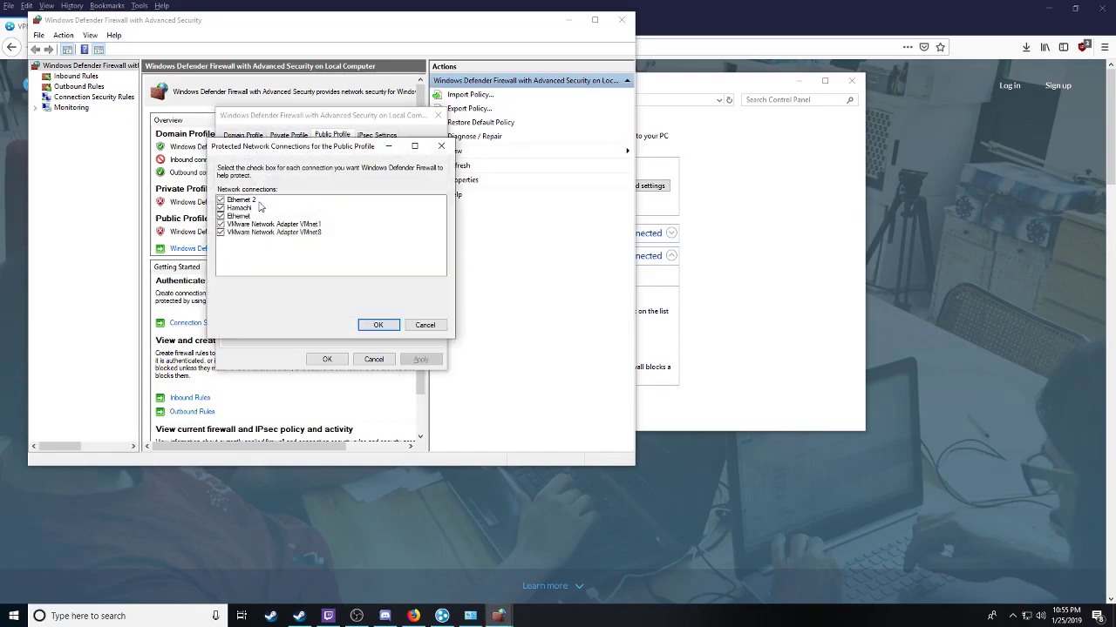
{"action": "left_click", "coordinate": [241, 209]}
{"action": "left_click", "coordinate": [379, 324]}
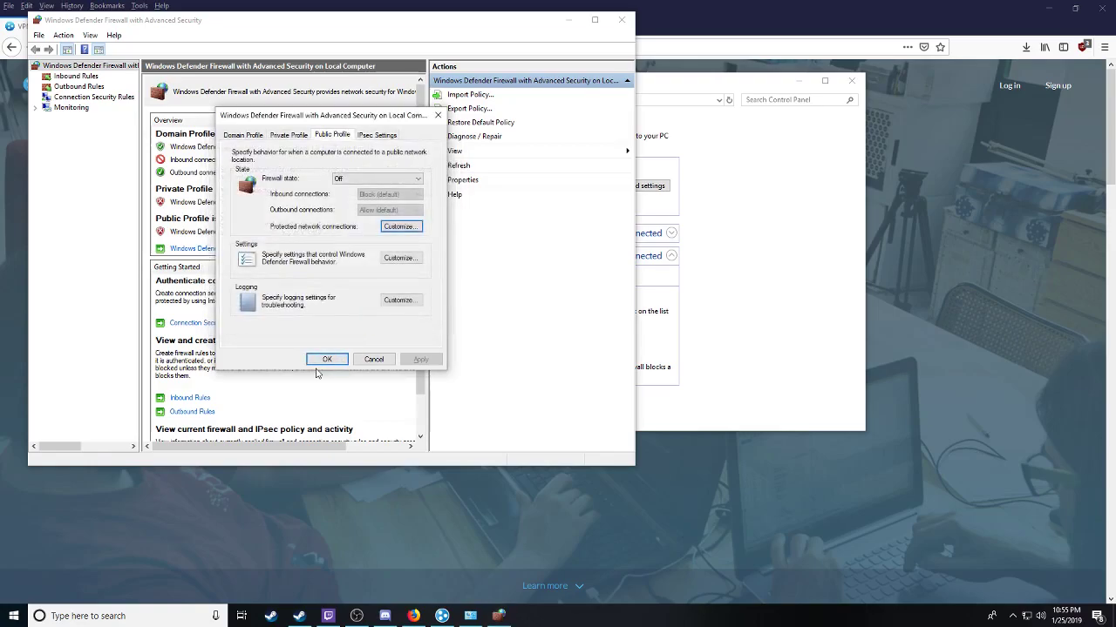
{"action": "left_click", "coordinate": [327, 359]}
{"action": "left_click", "coordinate": [621, 19]}
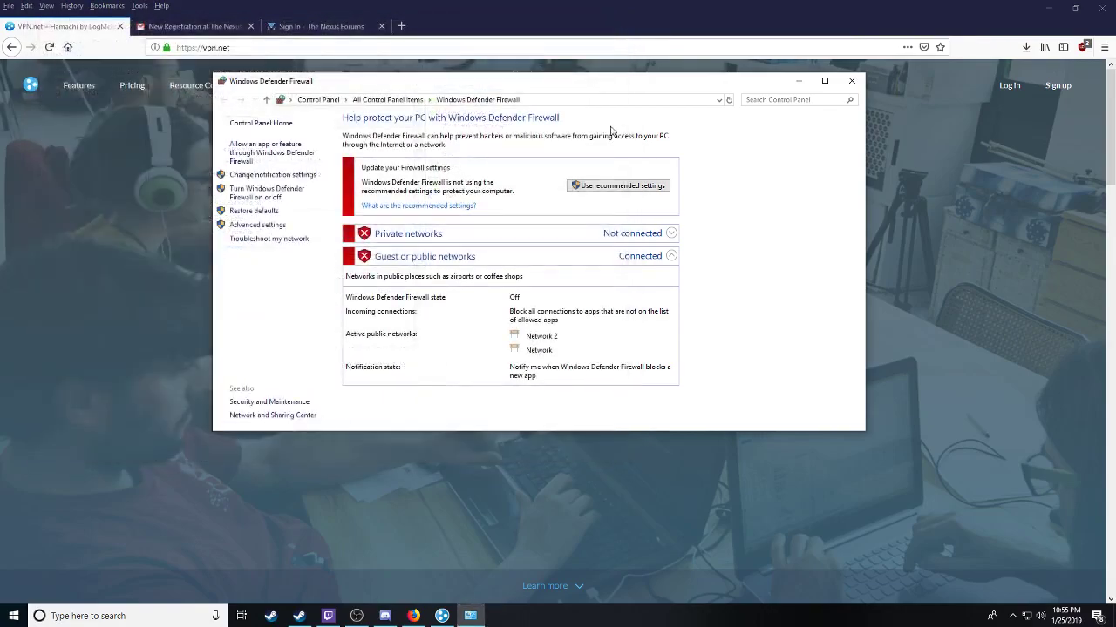
Step: Close the firewall window and start Epic Games Launcher from the Start menu app list
{"action": "left_click", "coordinate": [852, 81]}
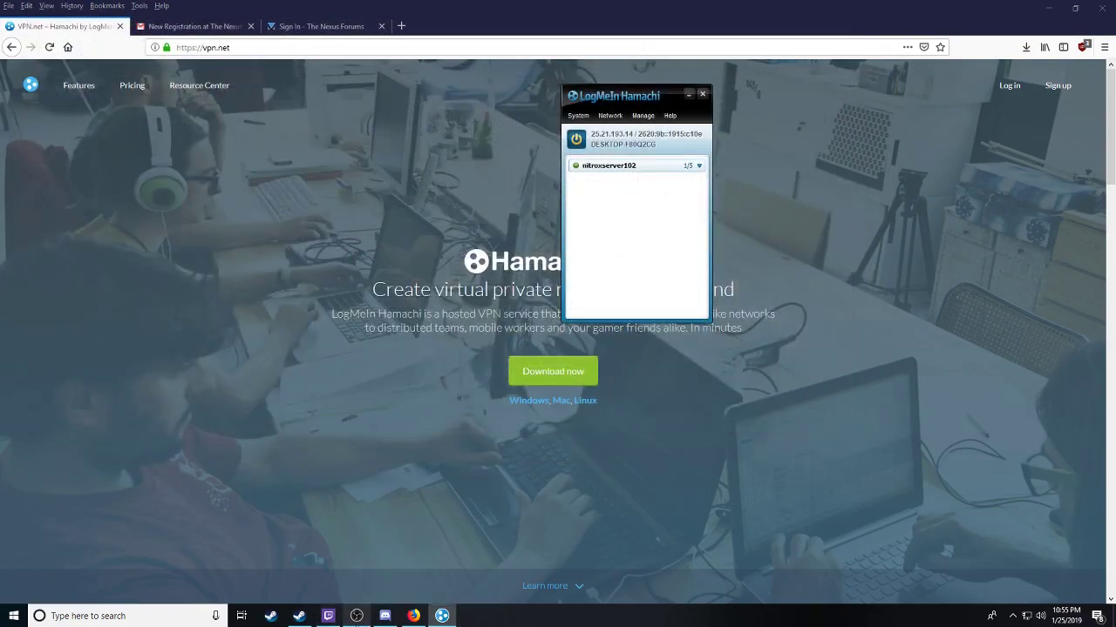
{"action": "left_click", "coordinate": [14, 616]}
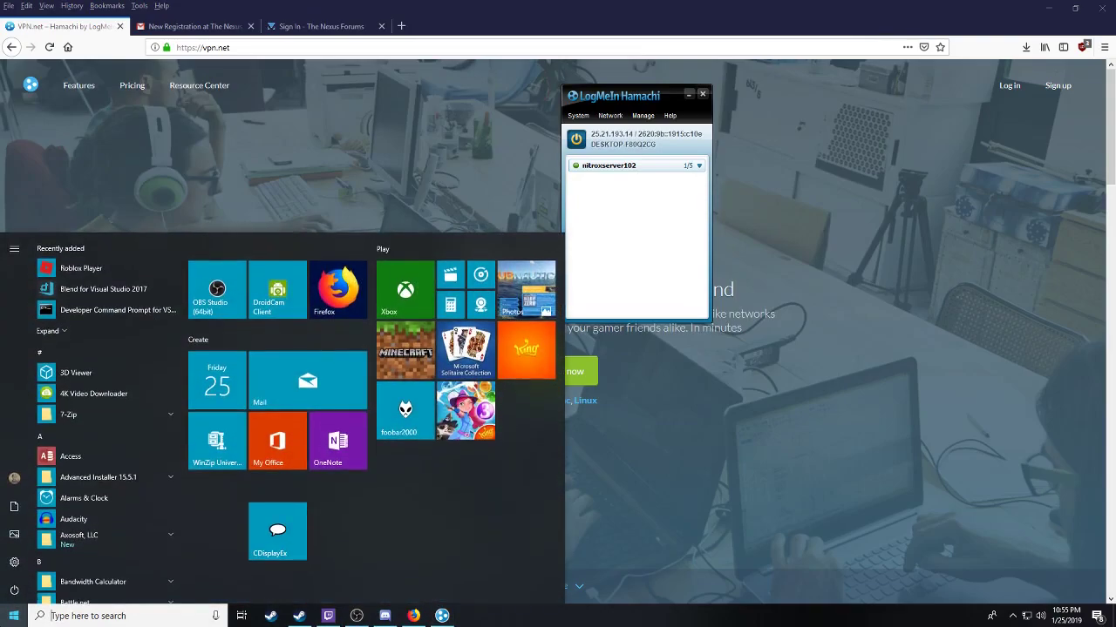
{"action": "scroll", "coordinate": [99, 452], "scroll_direction": "down", "scroll_amount": 10}
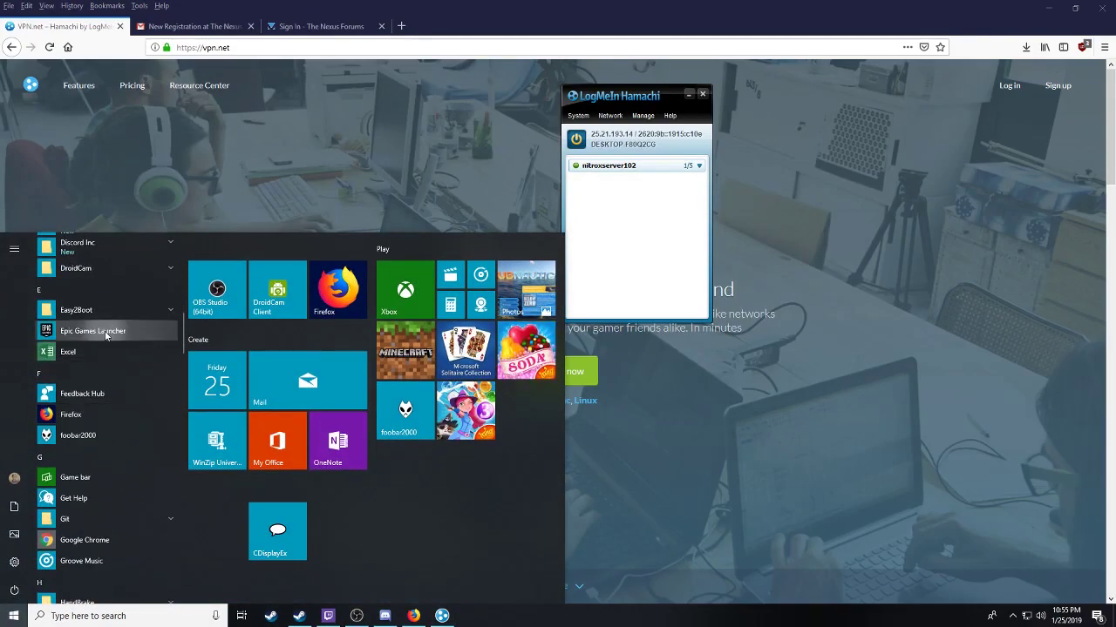
{"action": "left_click", "coordinate": [106, 334]}
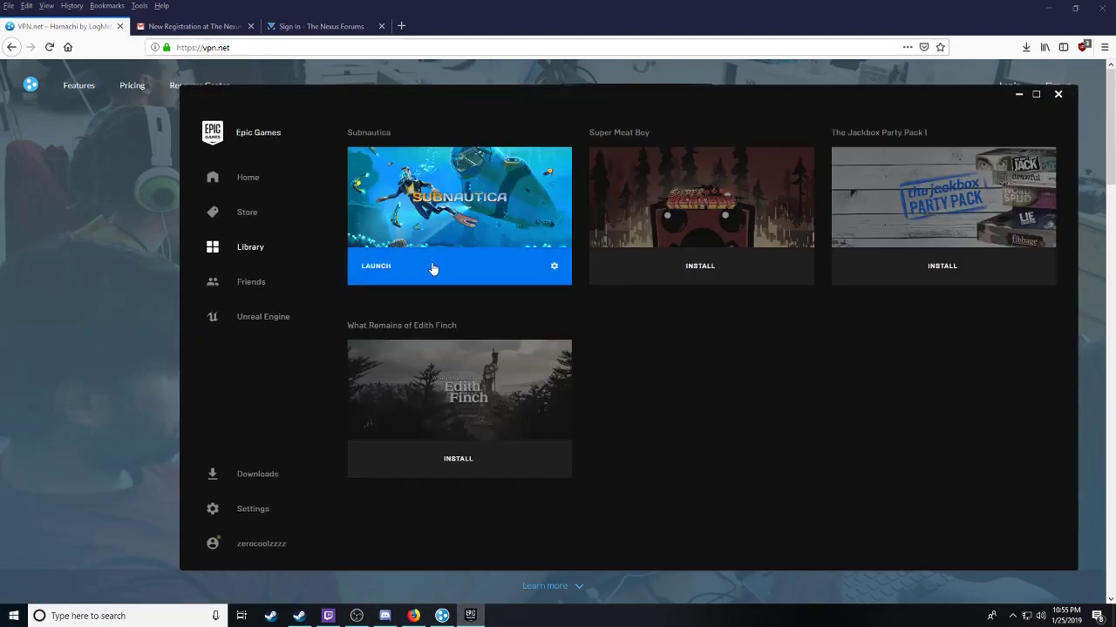
Step: Launch the Epic copy of Subnautica, check its Multiplayer server list, then quit the game
{"action": "left_click", "coordinate": [433, 268]}
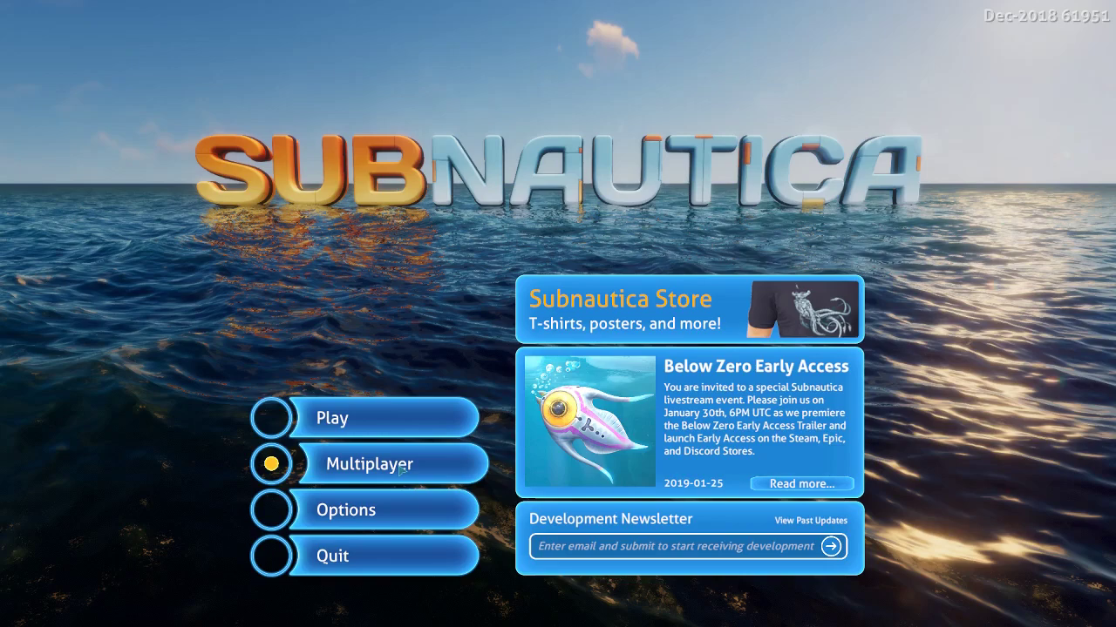
{"action": "left_click", "coordinate": [401, 469]}
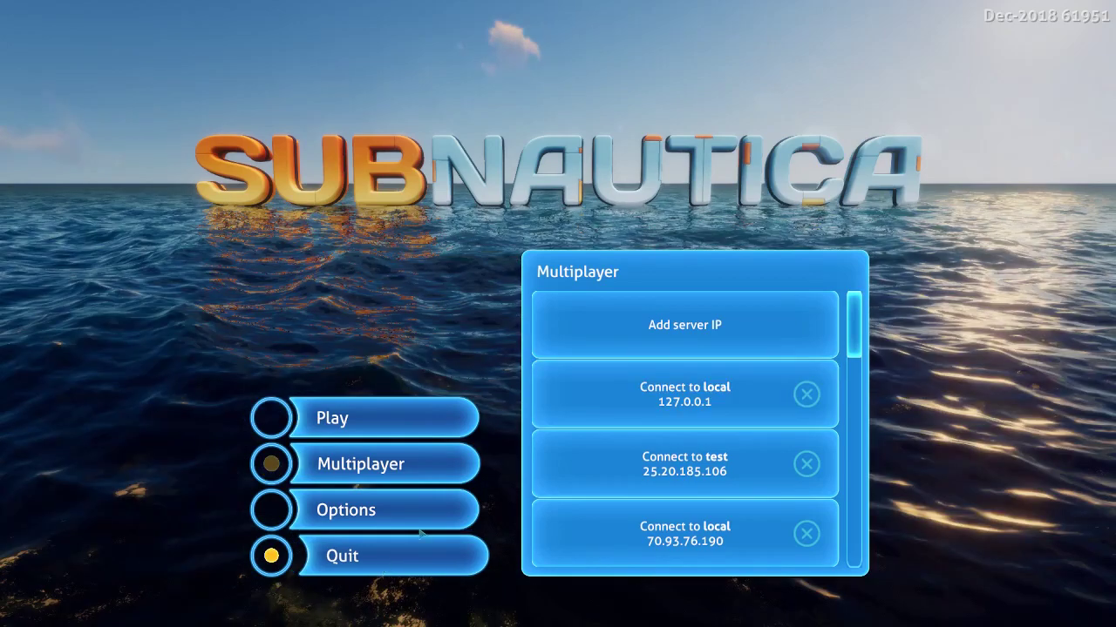
{"action": "left_click", "coordinate": [422, 531]}
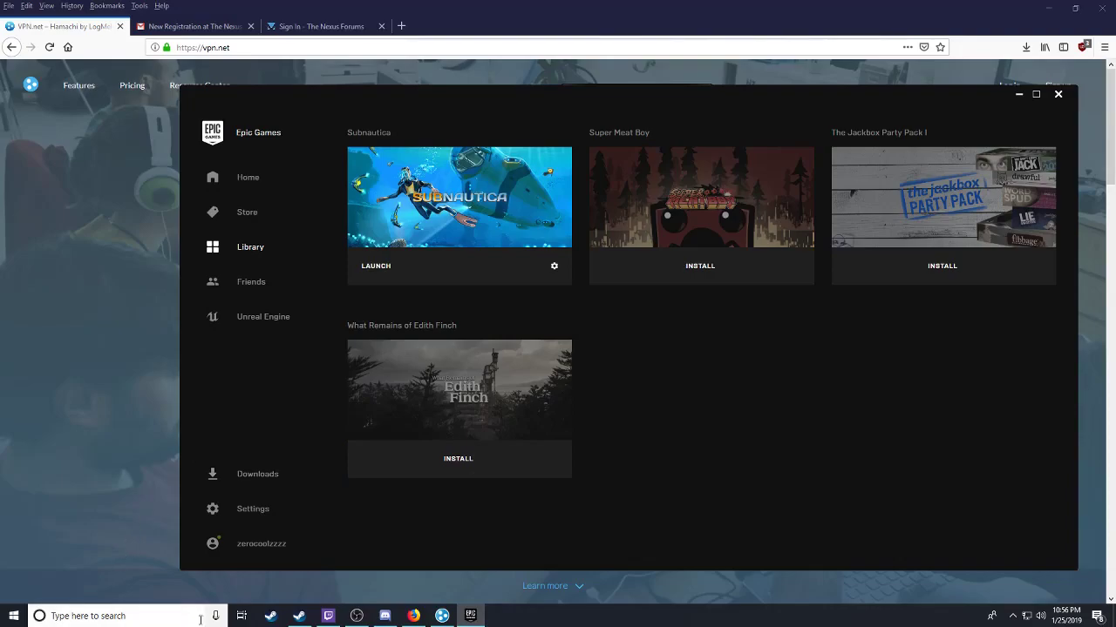
Step: Play Subnautica from Steam in normal non-VR mode, check the Multiplayer list, then quit
{"action": "left_click", "coordinate": [305, 618]}
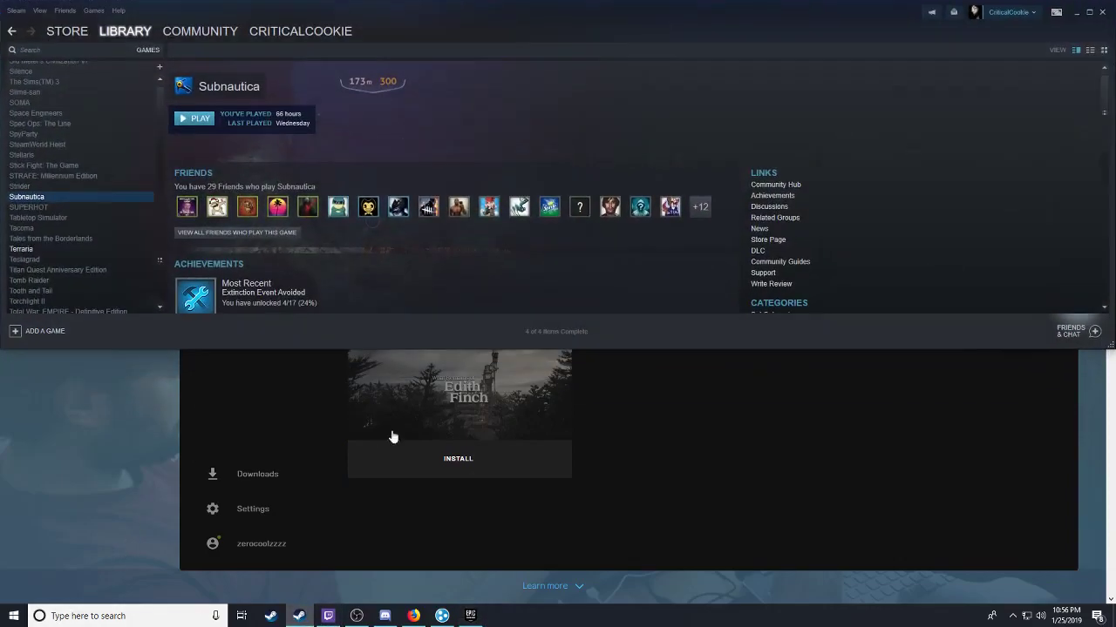
{"action": "left_click", "coordinate": [194, 121]}
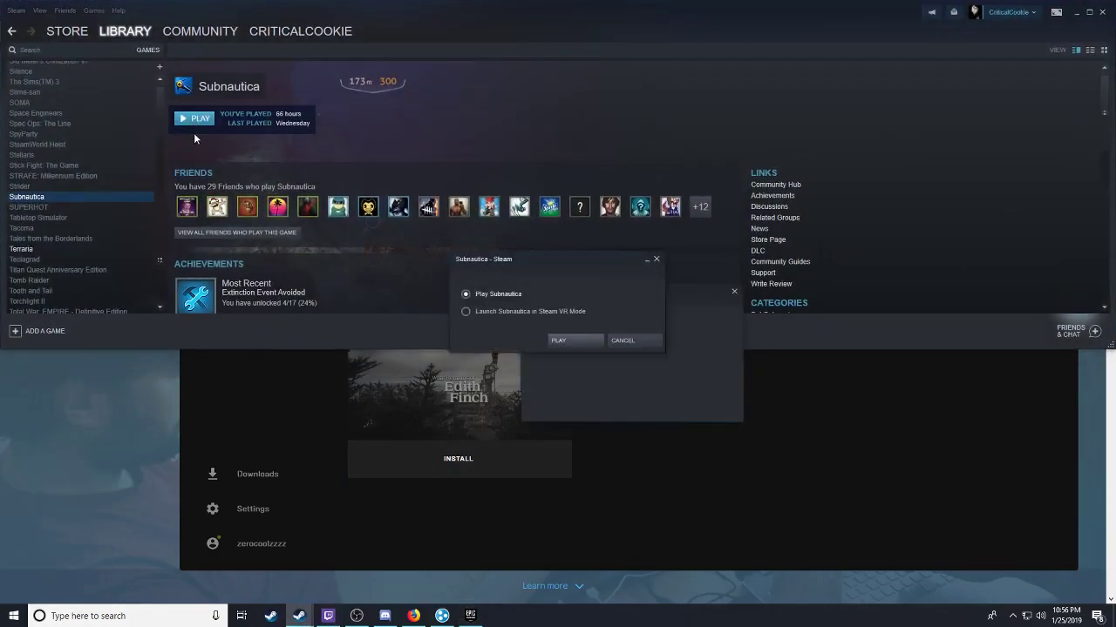
{"action": "left_click", "coordinate": [568, 340]}
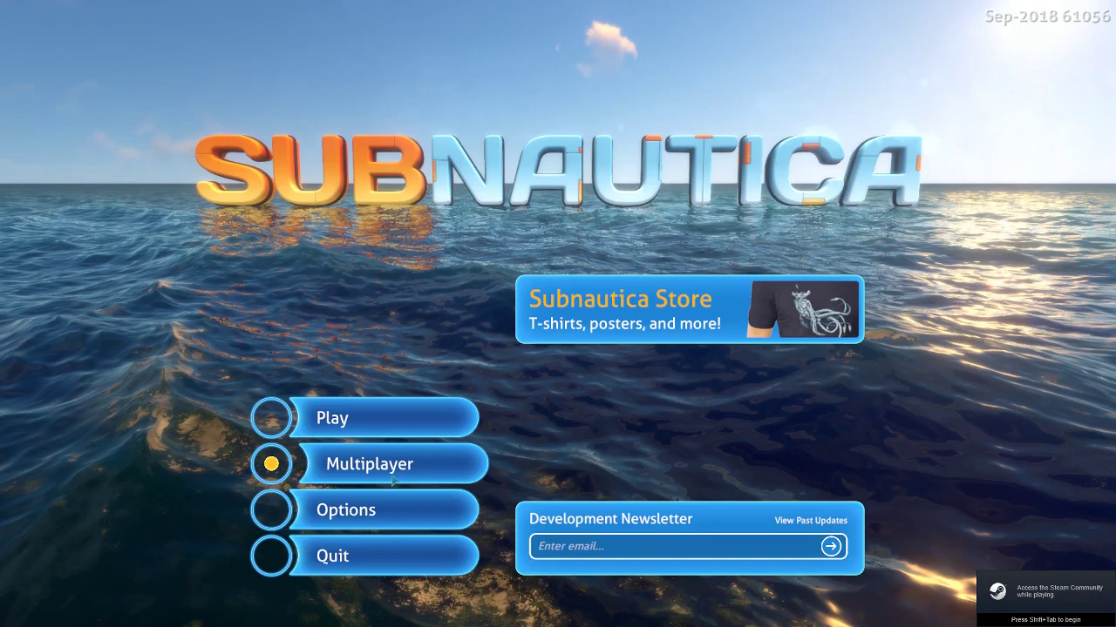
{"action": "left_click", "coordinate": [400, 467]}
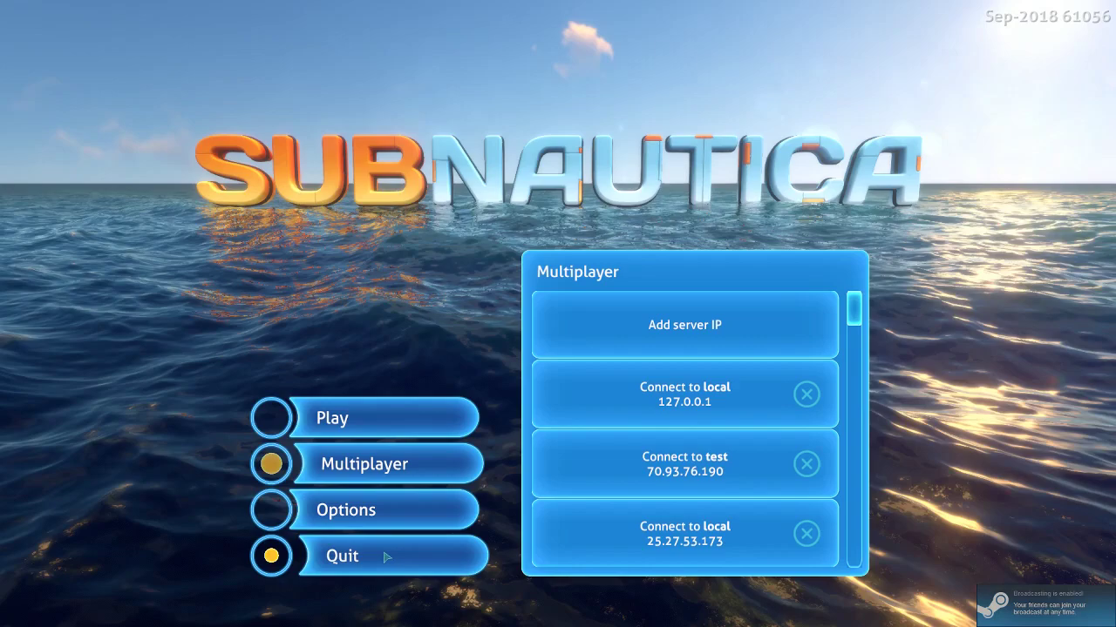
{"action": "left_click", "coordinate": [386, 556]}
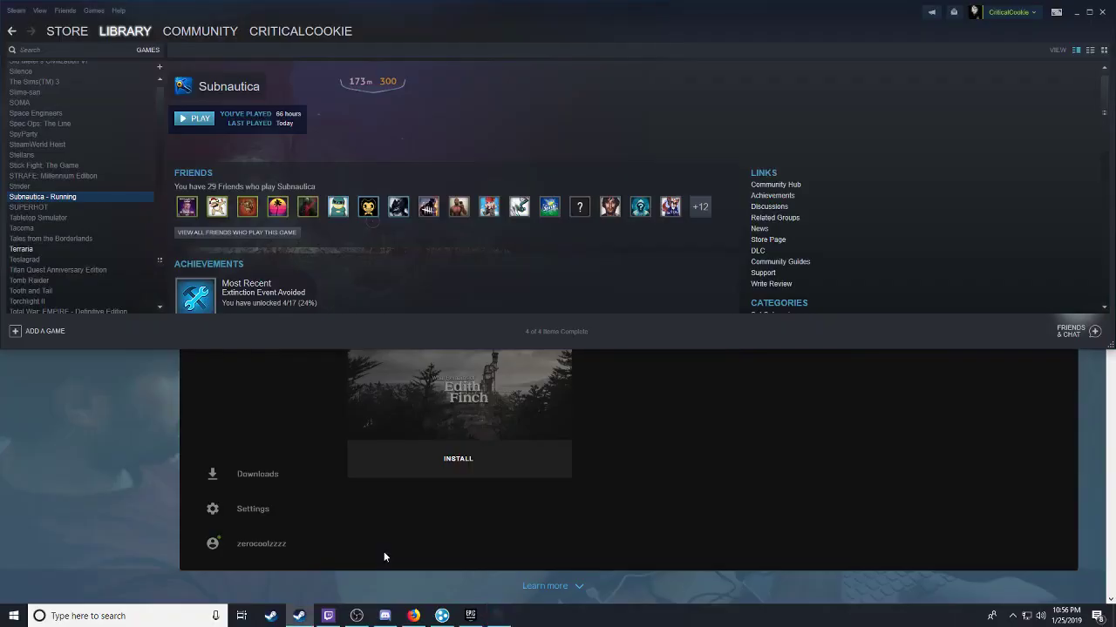
Step: Browse Subnautica's Steam local files and run NitroxServer.exe from the SubServer folder
{"action": "right_click", "coordinate": [81, 199]}
{"action": "left_click", "coordinate": [128, 370]}
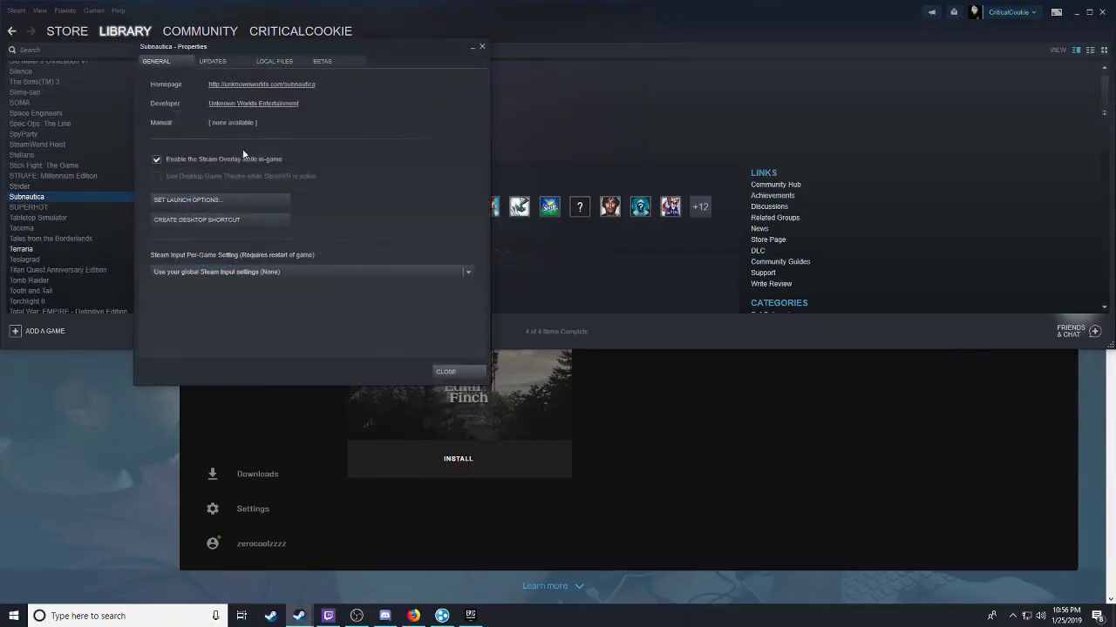
{"action": "left_click", "coordinate": [267, 60]}
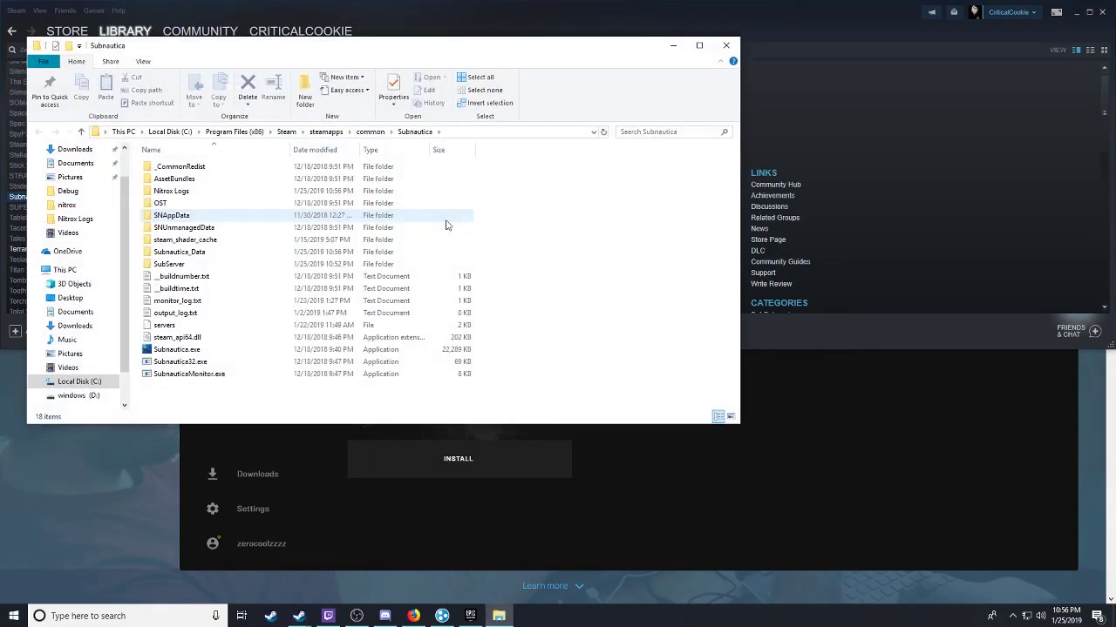
{"action": "double_click", "coordinate": [170, 264]}
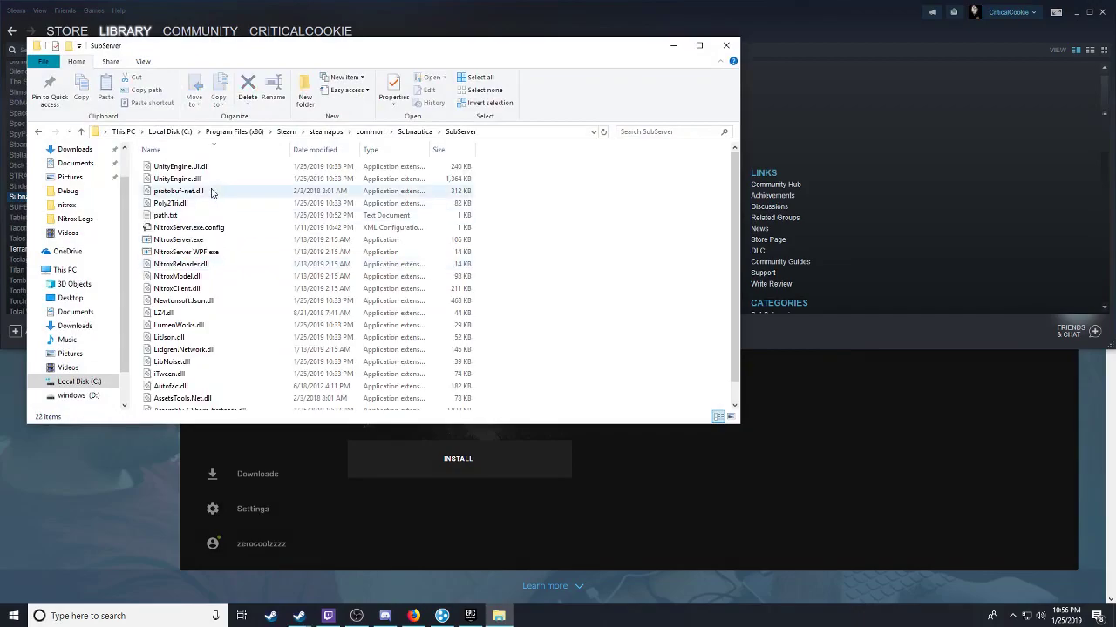
{"action": "double_click", "coordinate": [177, 240]}
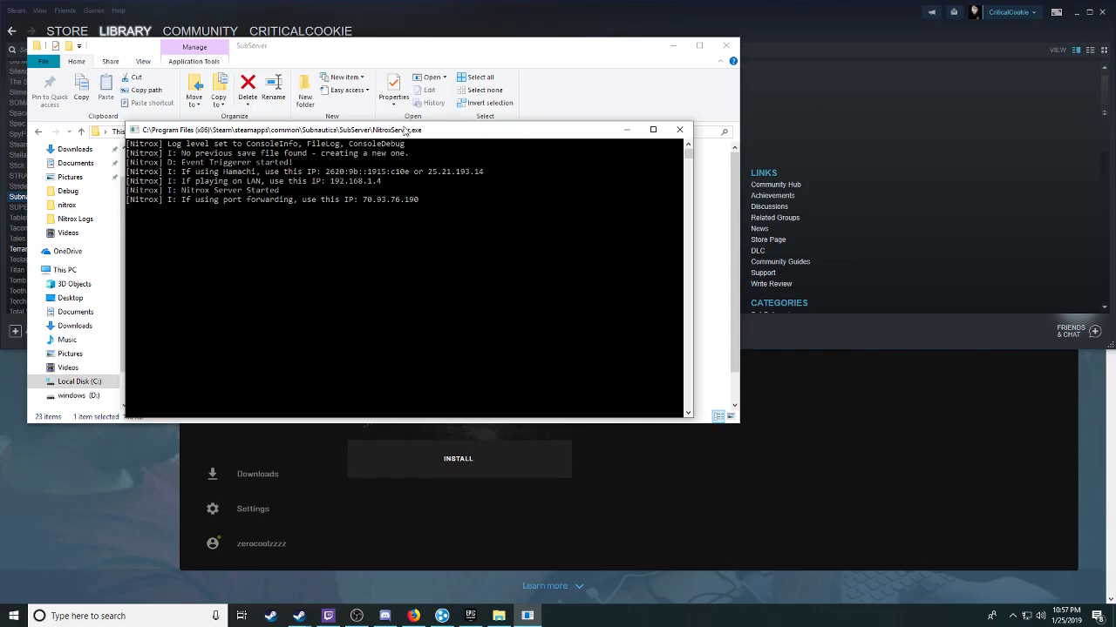
{"action": "left_click_drag", "start_coordinate": [404, 130], "coordinate": [813, 41]}
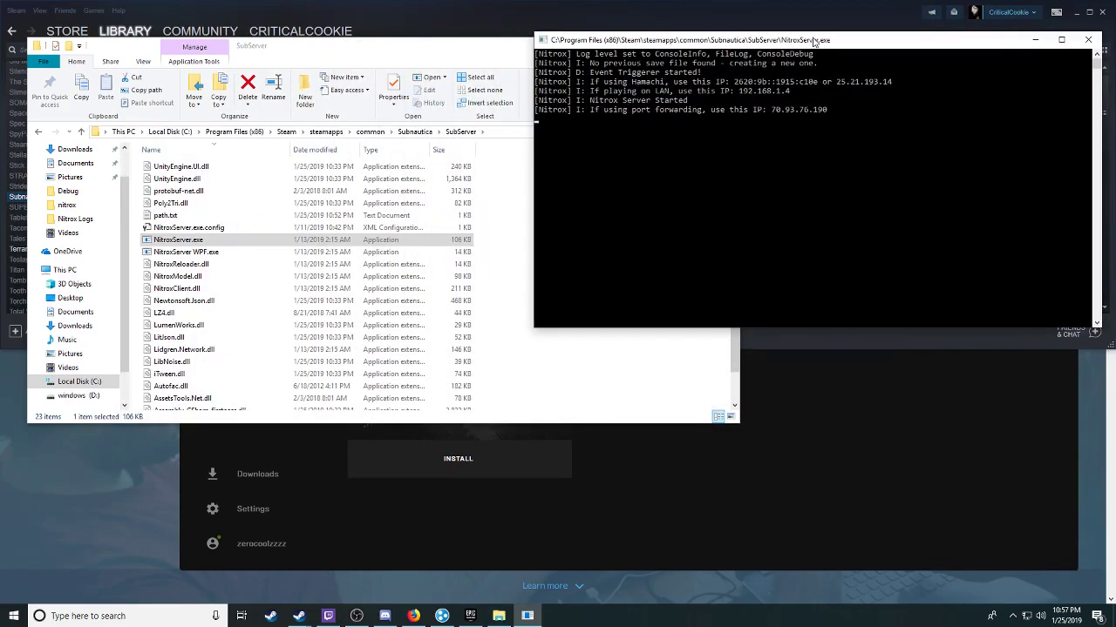
{"action": "left_click_drag", "start_coordinate": [892, 81], "coordinate": [845, 84]}
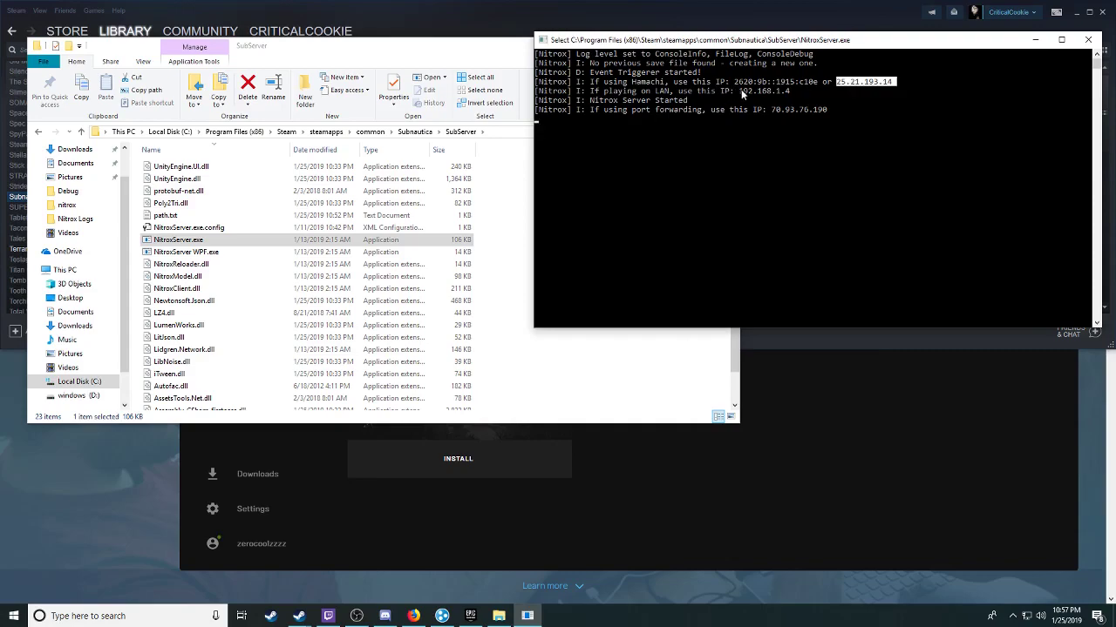
{"action": "left_click_drag", "start_coordinate": [739, 90], "coordinate": [788, 92]}
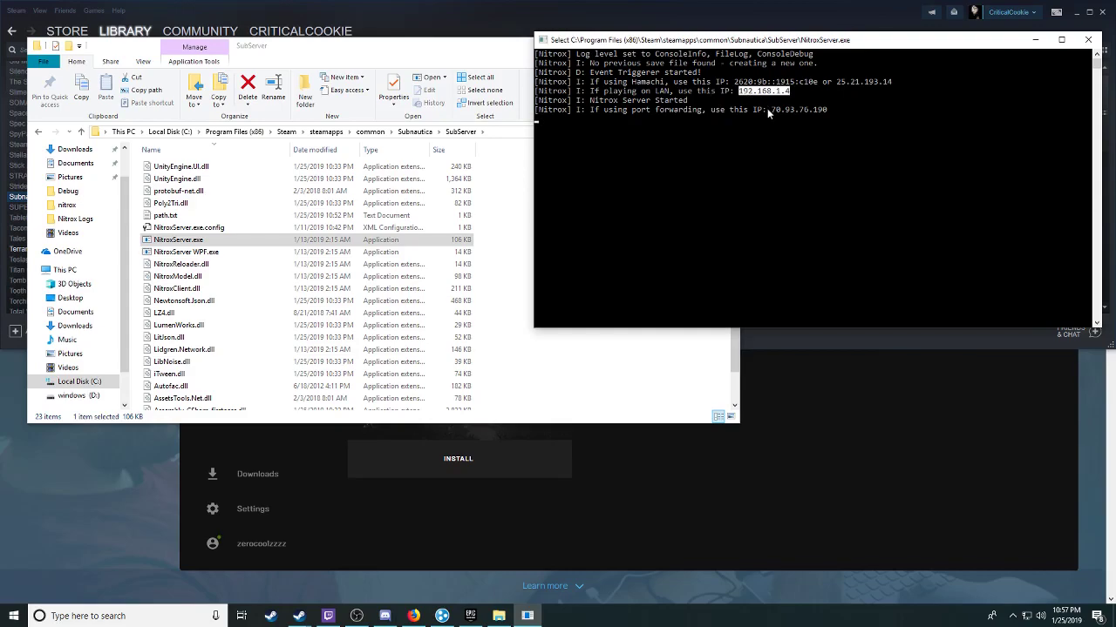
{"action": "left_click_drag", "start_coordinate": [771, 110], "coordinate": [826, 115]}
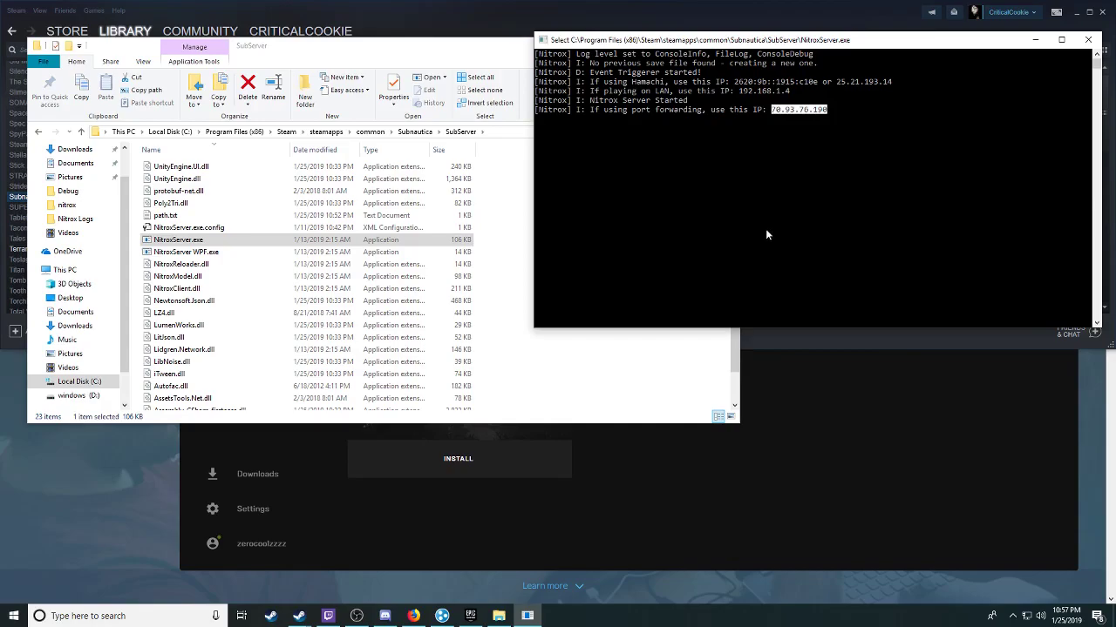